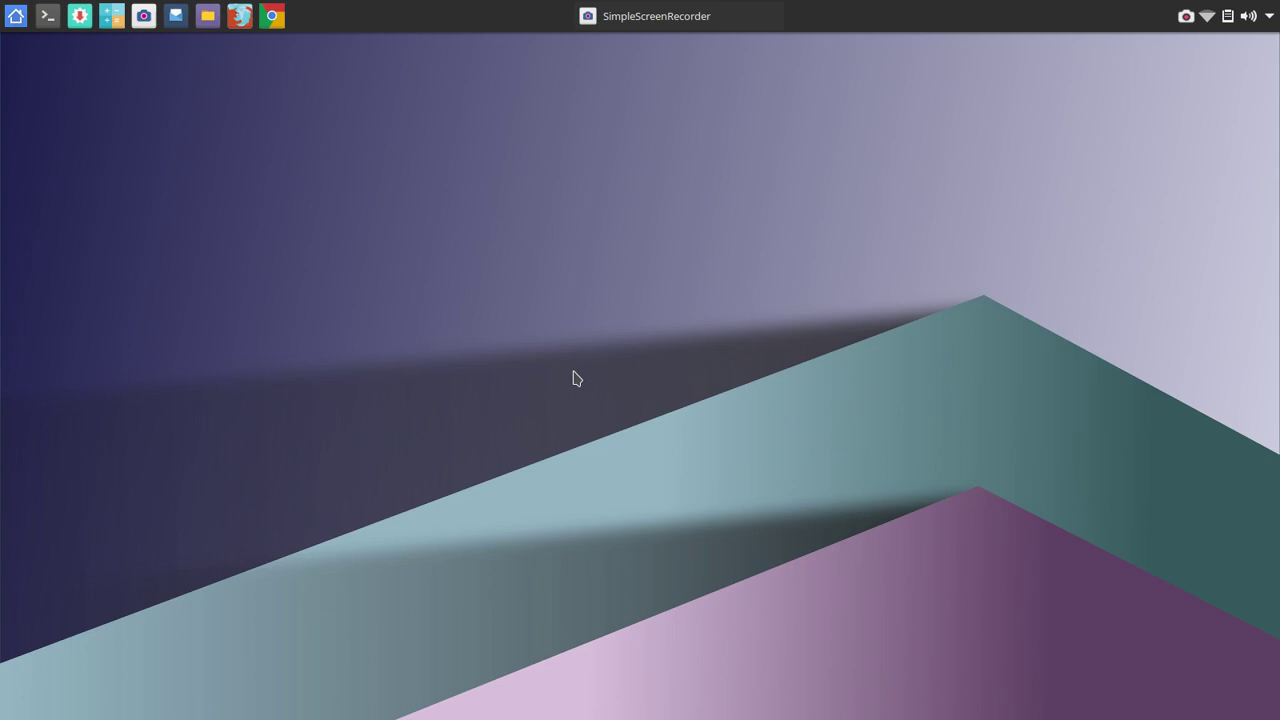
- Launch PhotoFilmStrip from the applications menu
click(14, 24)
click(24, 289)
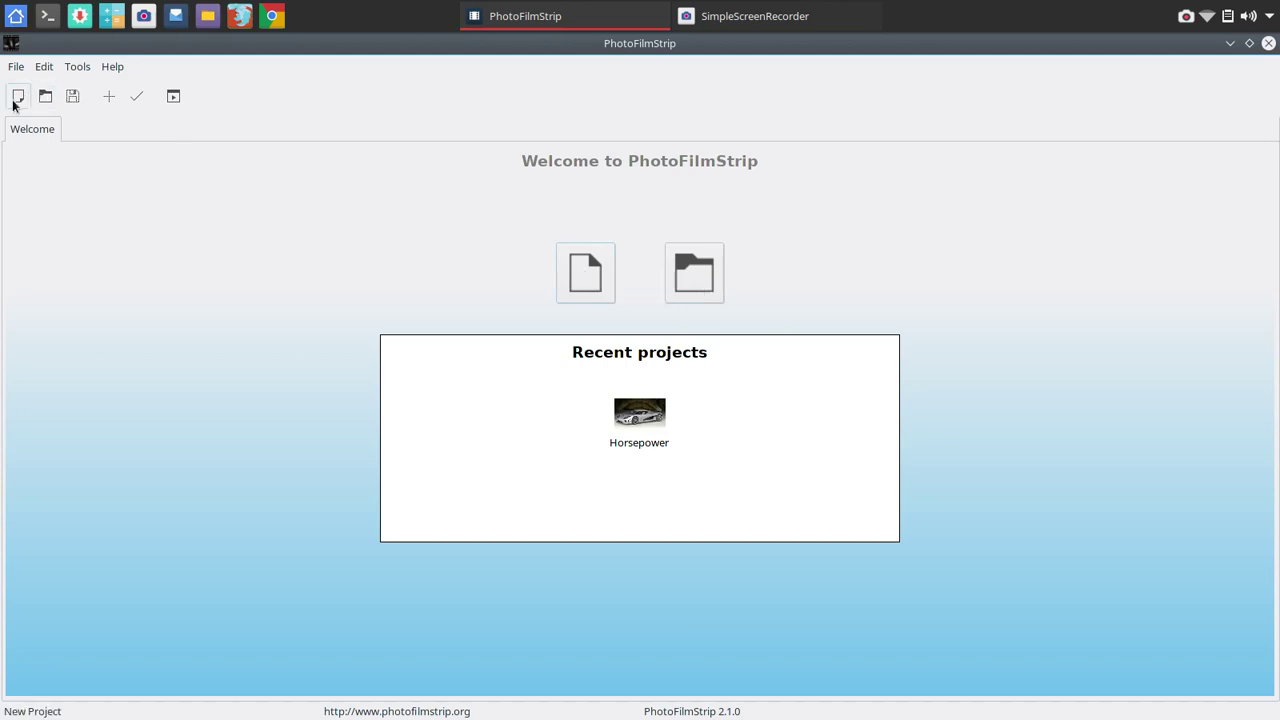
click(112, 66)
click(151, 155)
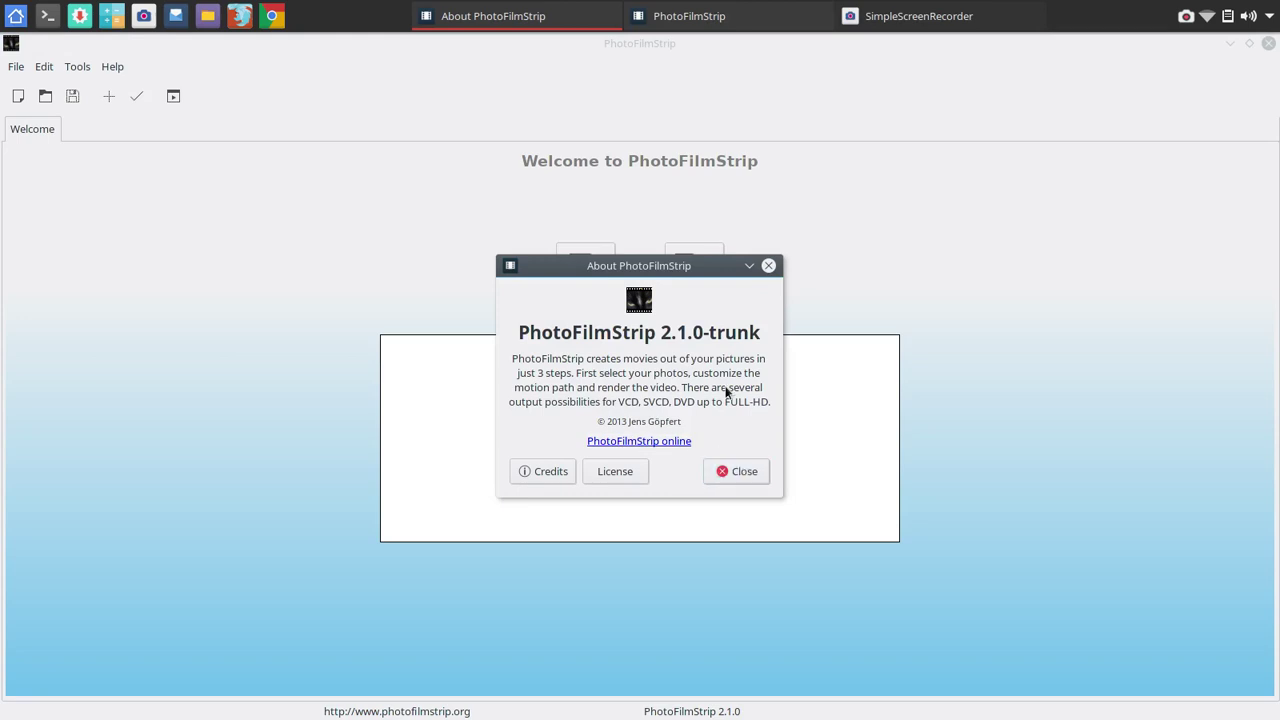
click(548, 472)
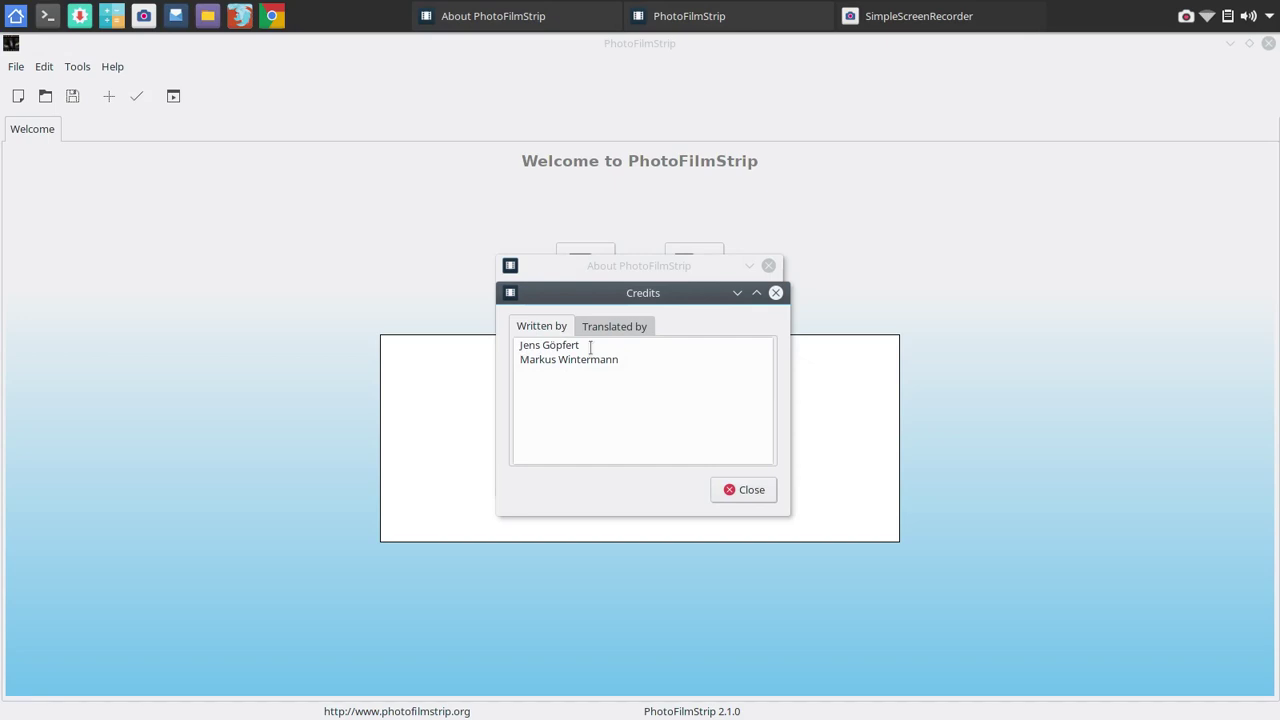
click(756, 489)
- Dismiss the program information and start a new project named 'Horsepower'
click(737, 472)
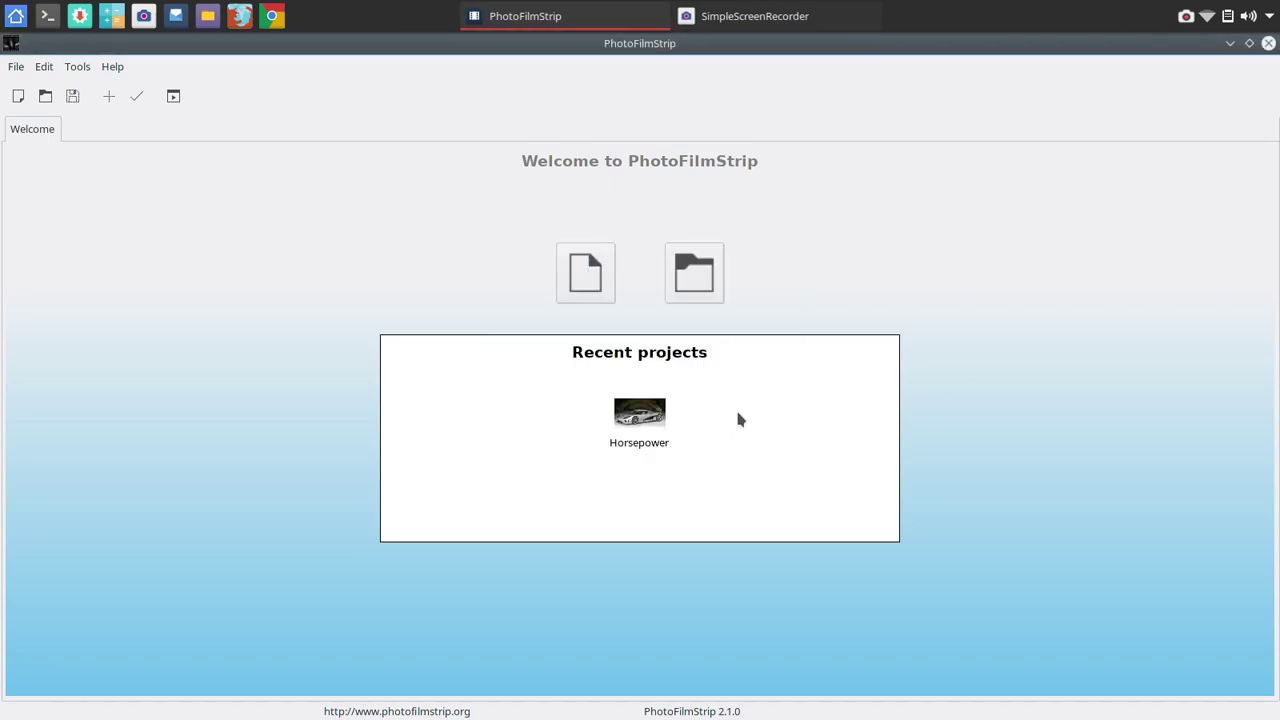
click(575, 269)
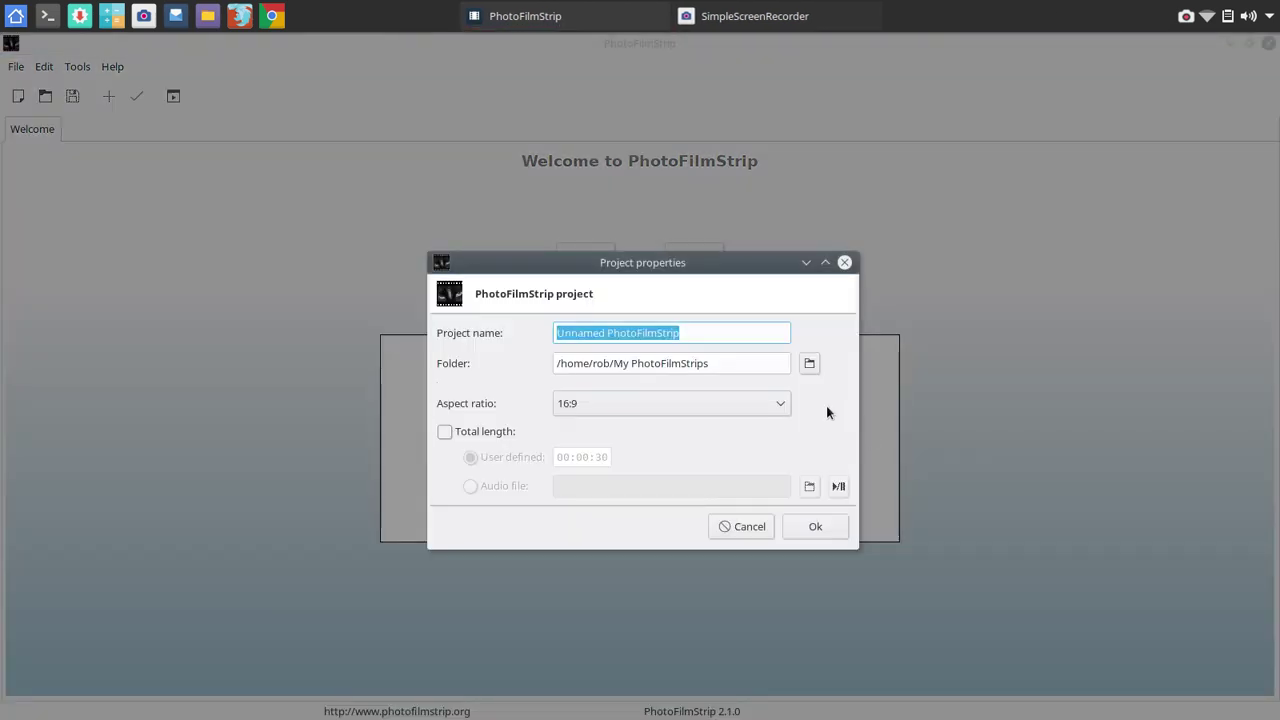
key(BackSpace)
text(Hors)
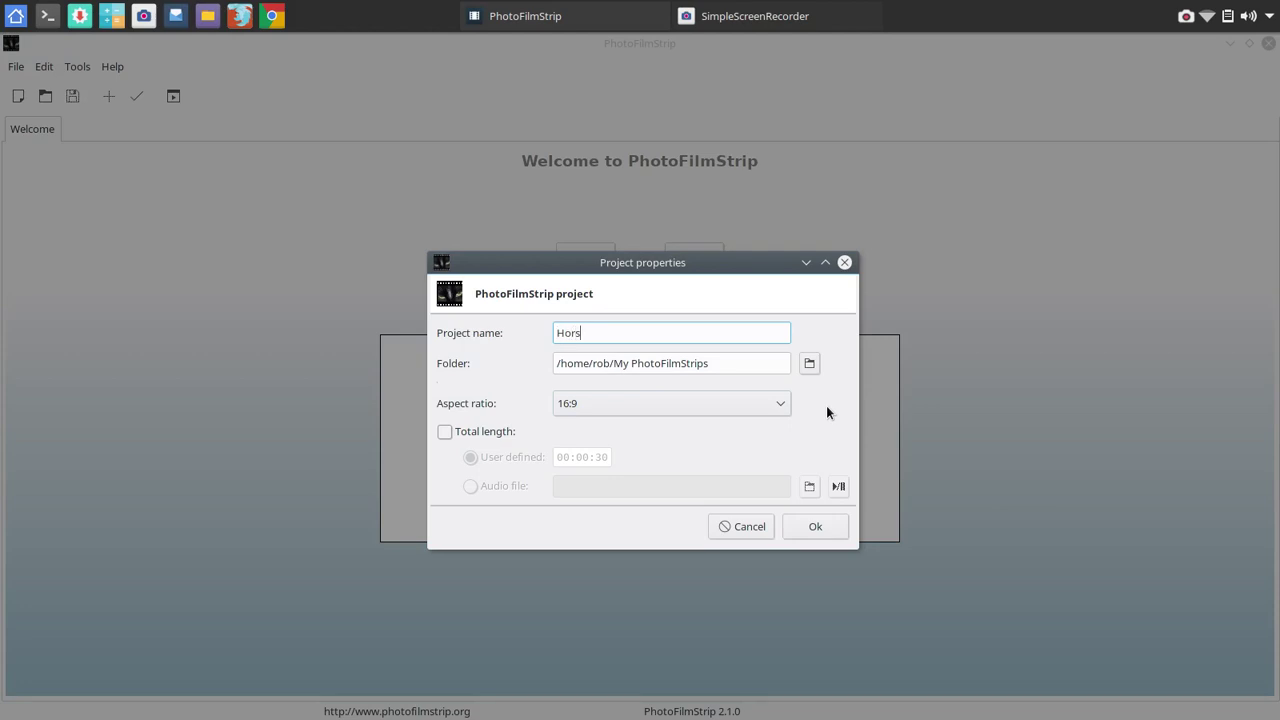
text(epower)
- Keep the My PhotoFilmStrips folder and 16:9 ratio, leave total length off, and create the project
click(811, 365)
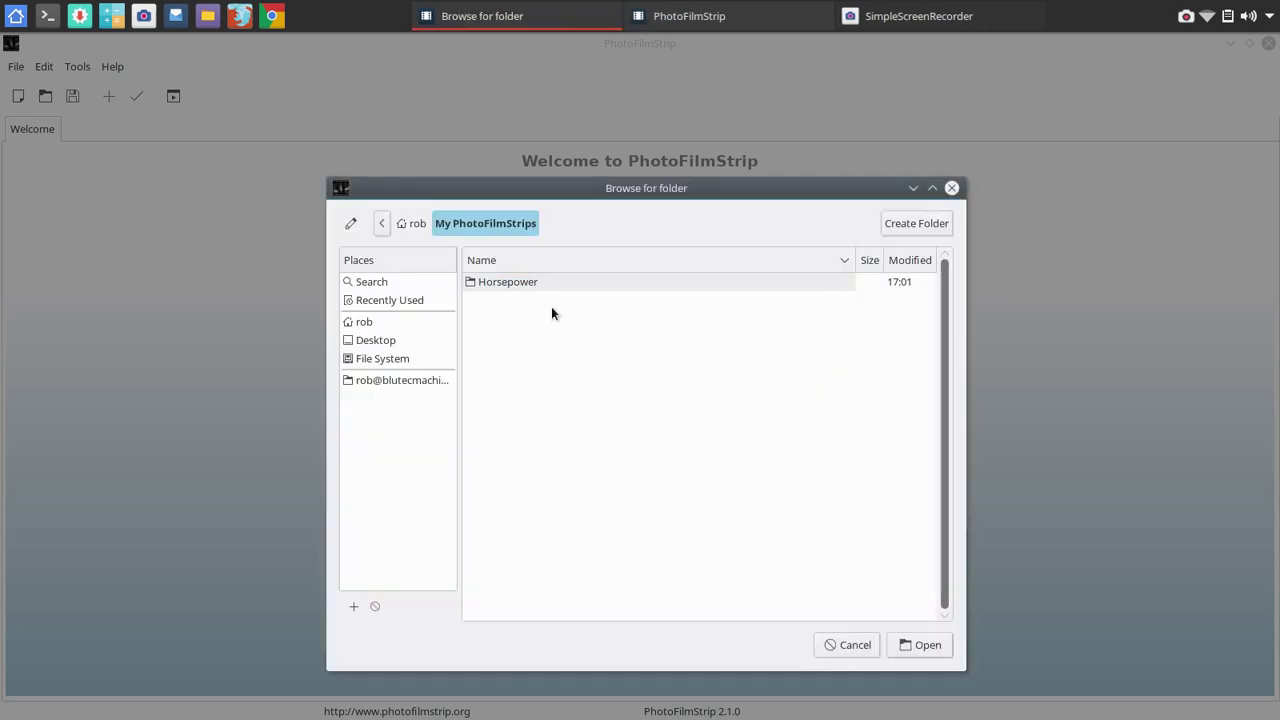
click(846, 652)
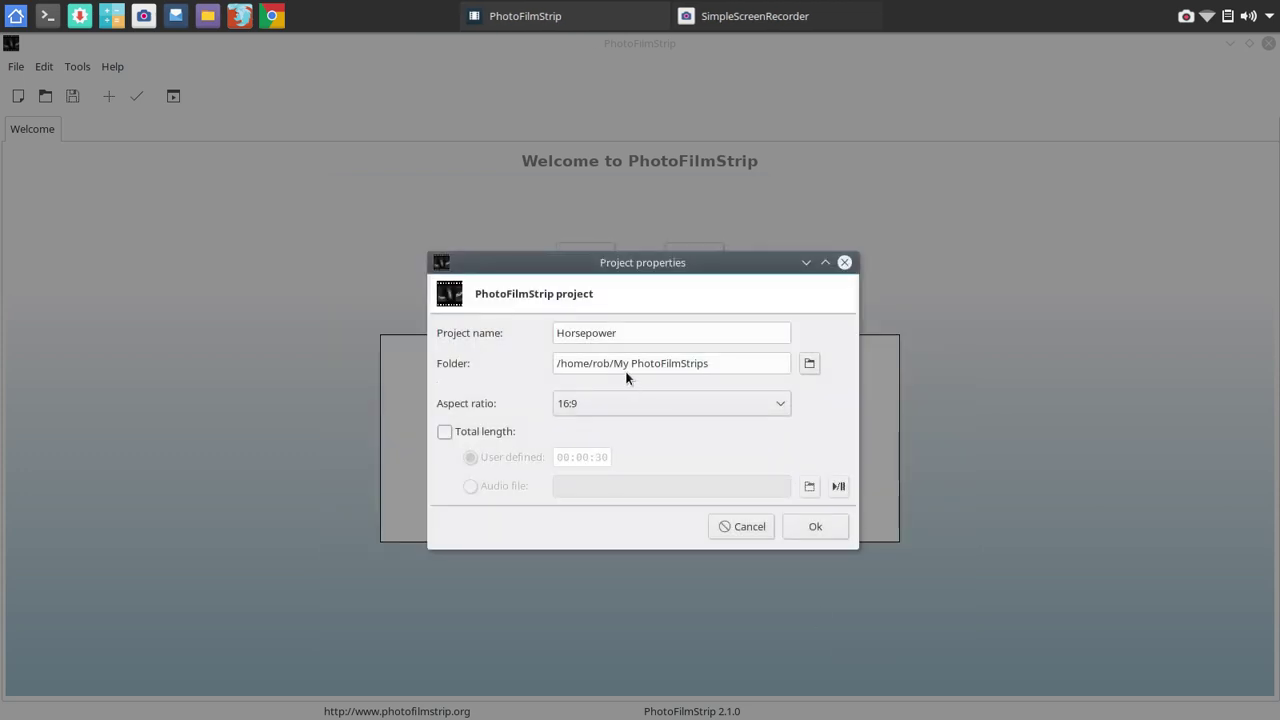
click(779, 410)
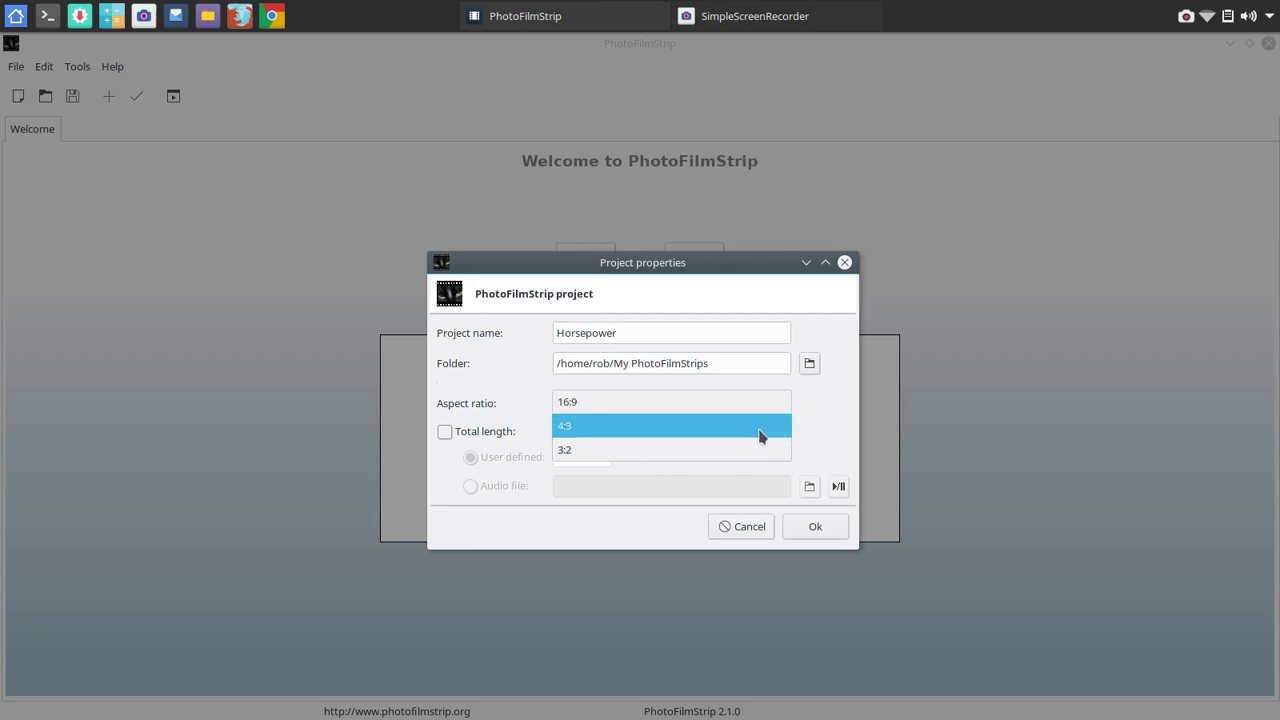
click(745, 400)
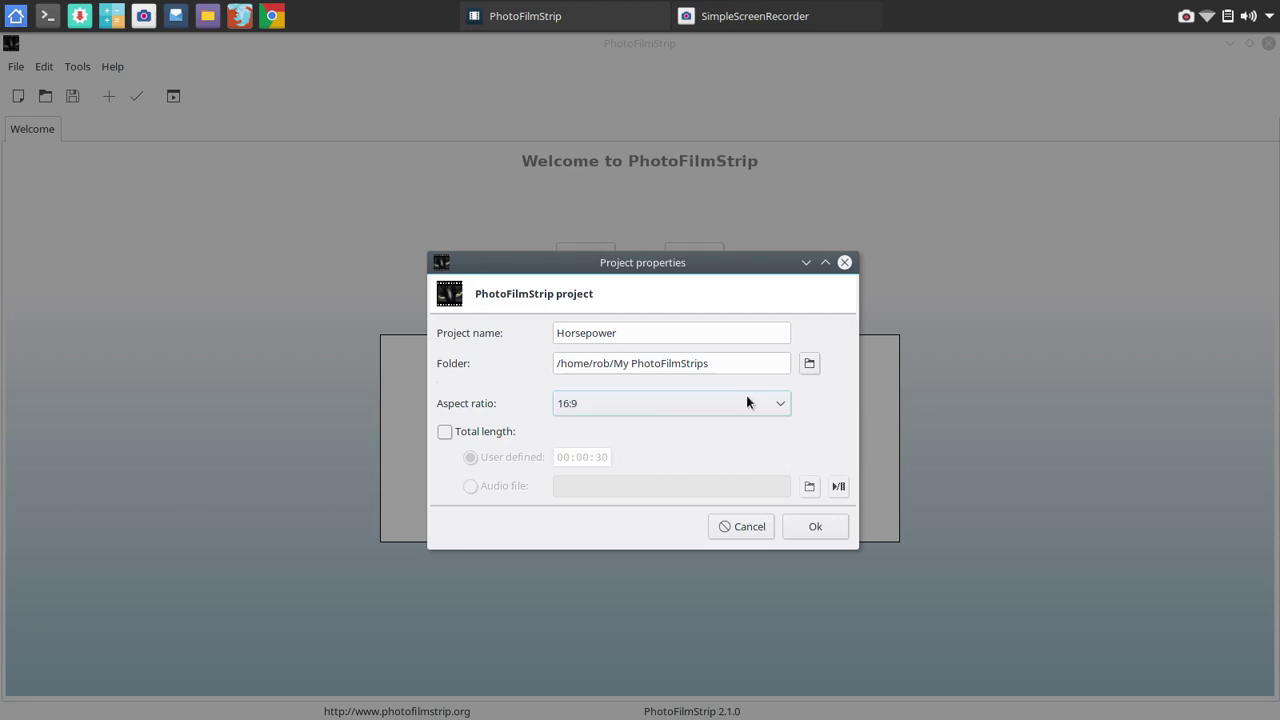
click(488, 430)
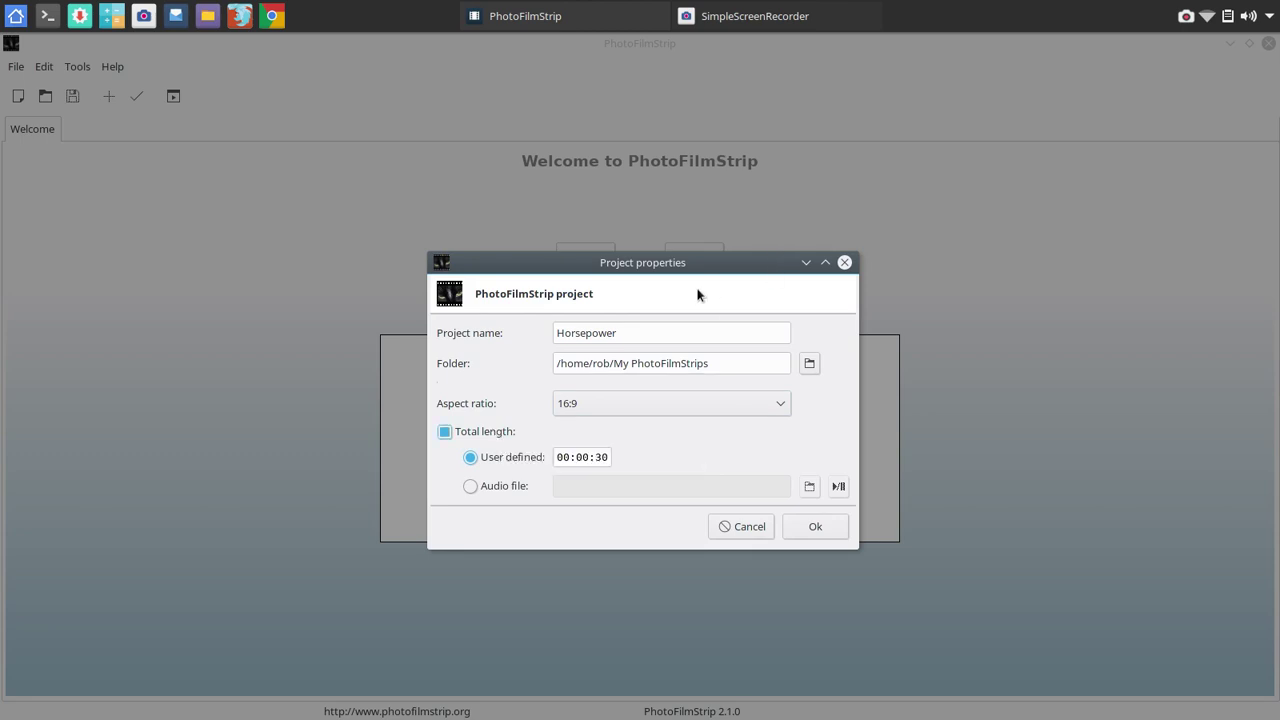
click(503, 489)
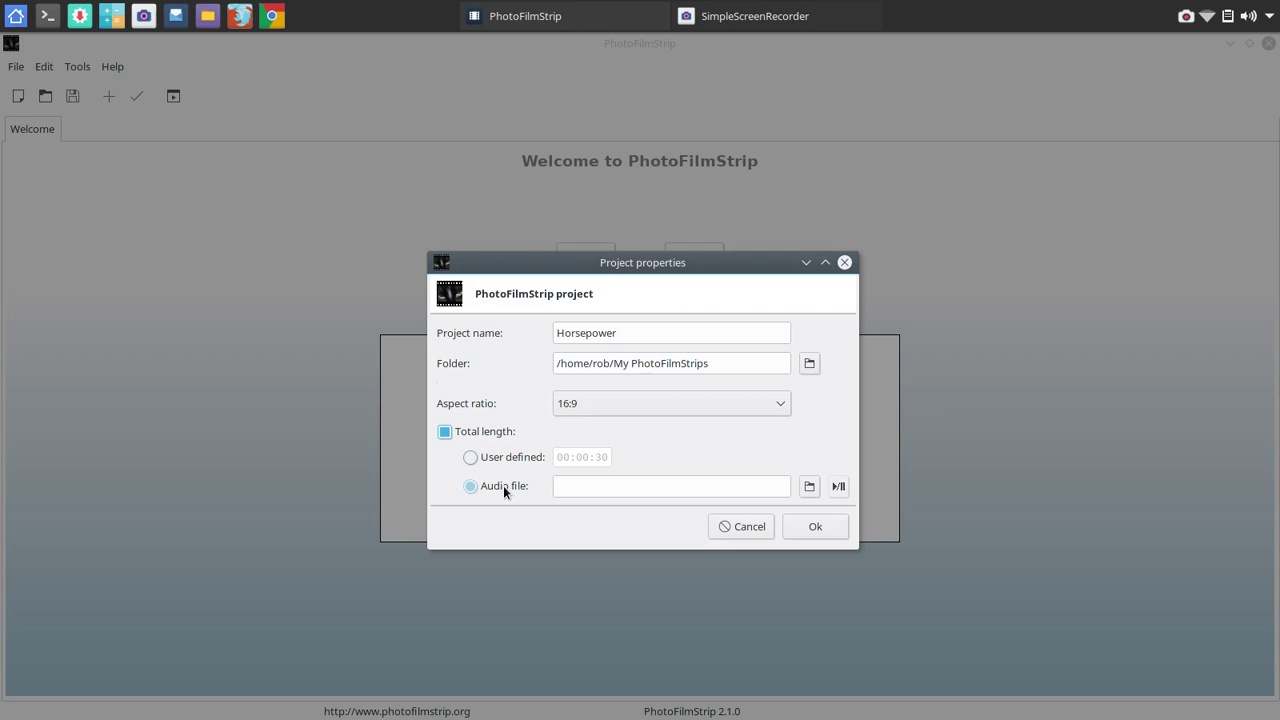
click(444, 432)
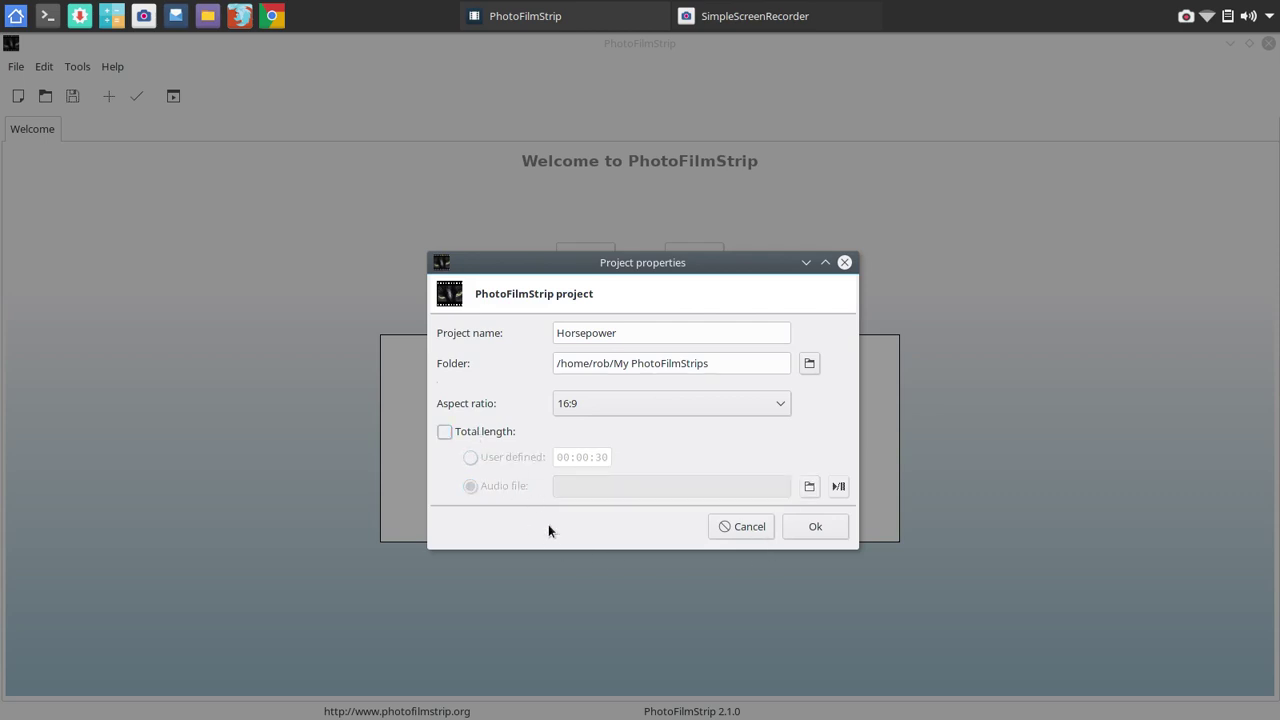
click(813, 529)
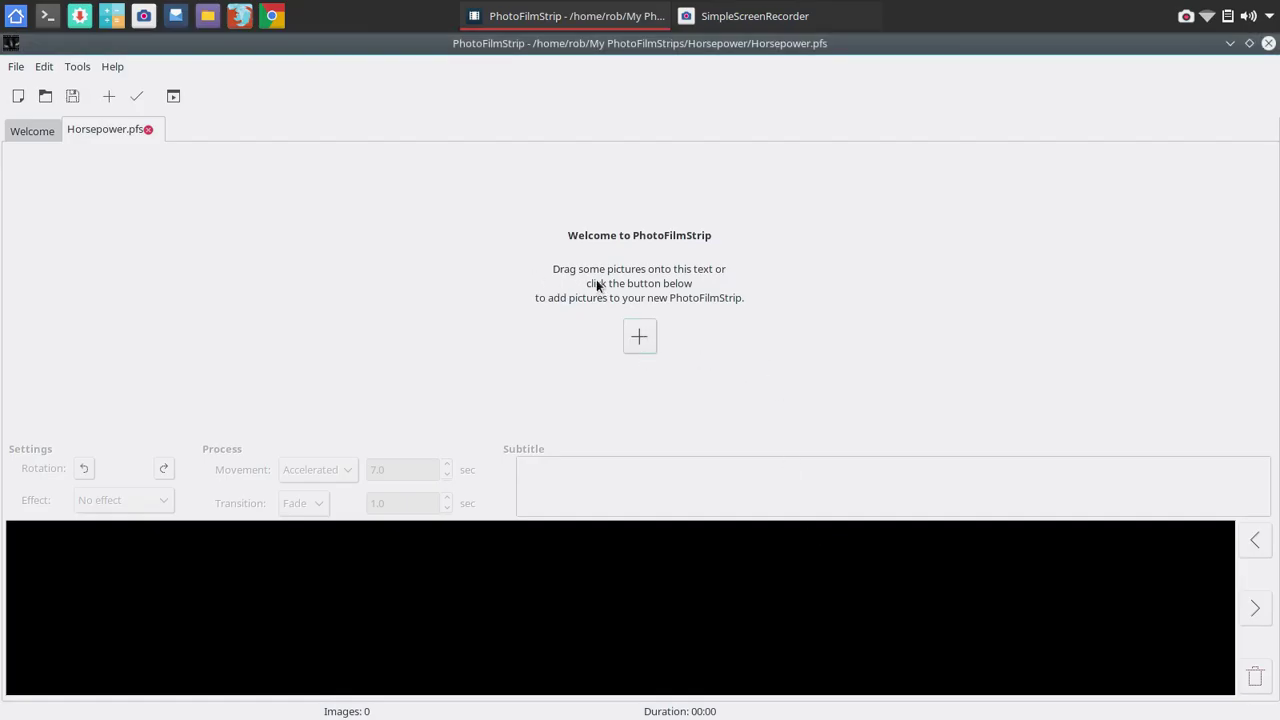
- Import all six images, from black-stallion.jpg onward, into the filmstrip
click(640, 340)
click(516, 254)
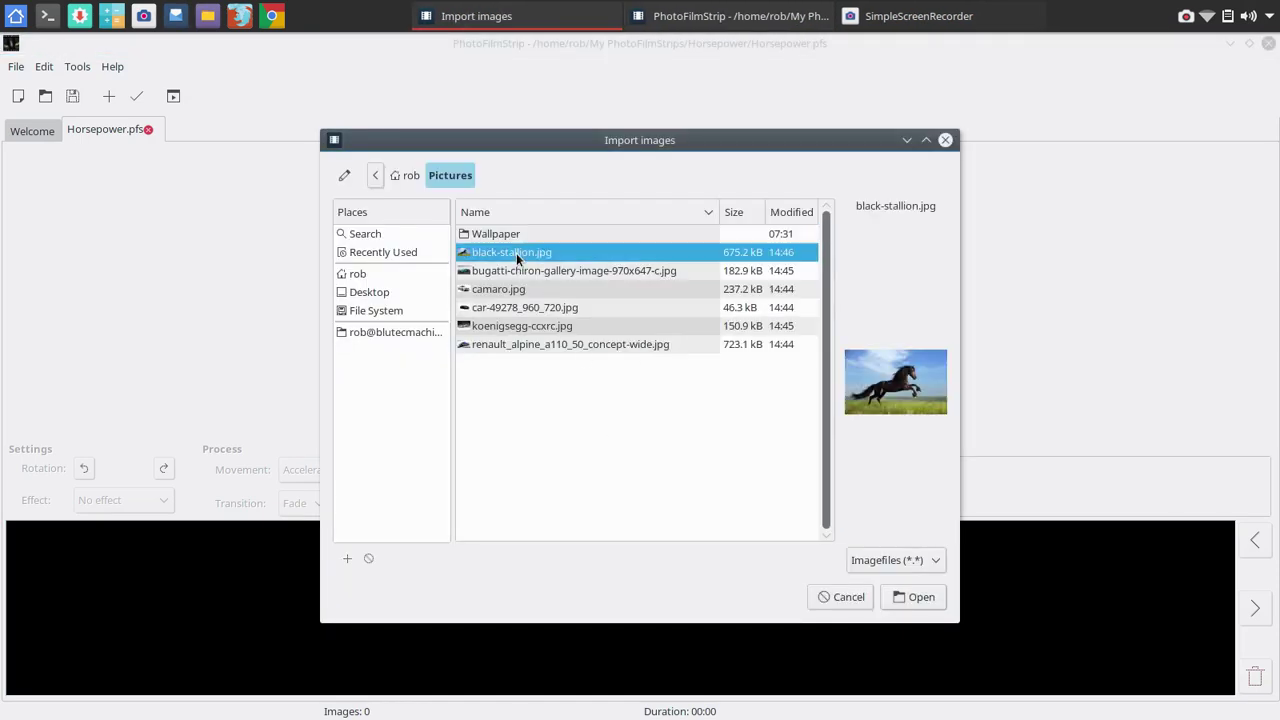
shift+click(540, 345)
click(898, 600)
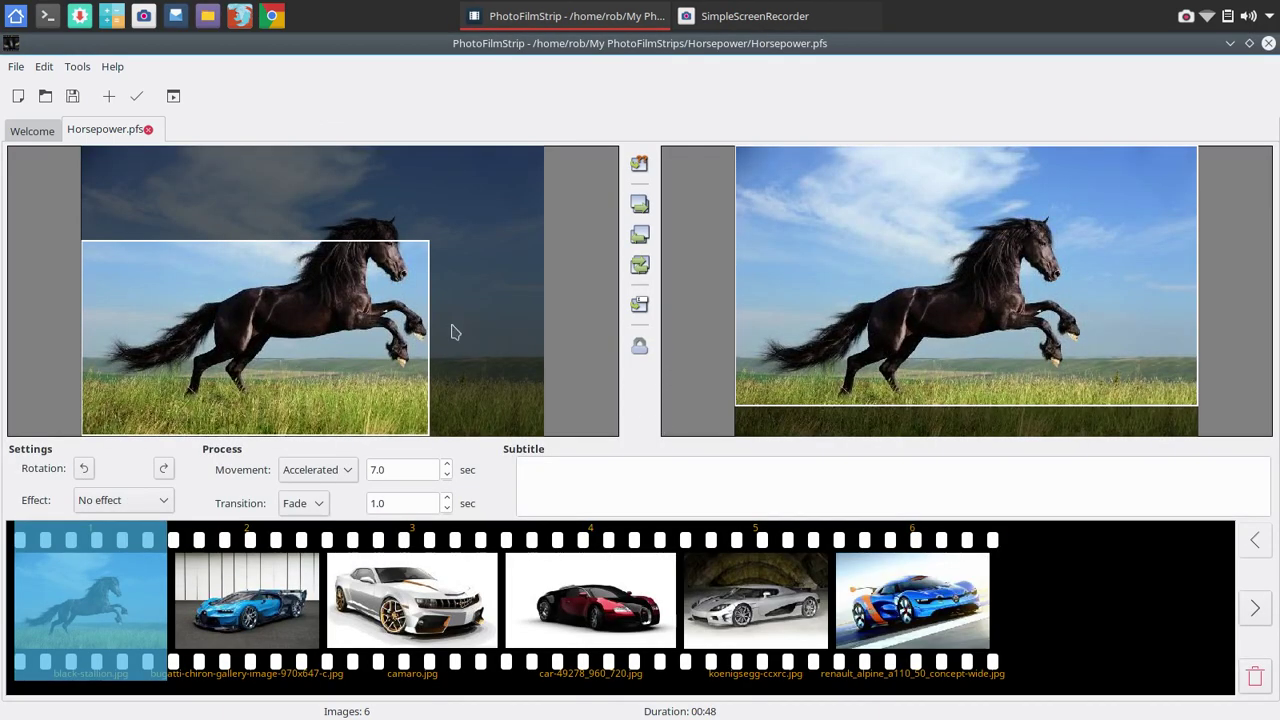
- Shift the horse and Bugatti start frames up and to the right
drag(357, 307, 378, 262)
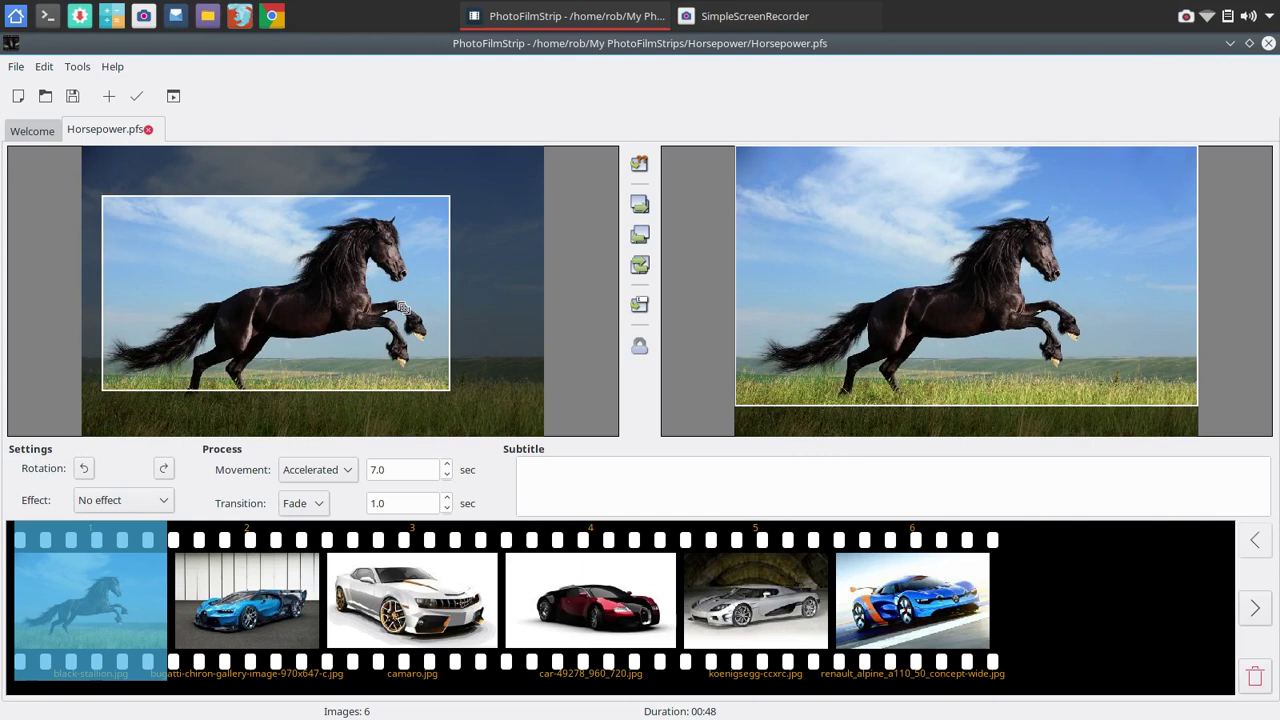
click(284, 608)
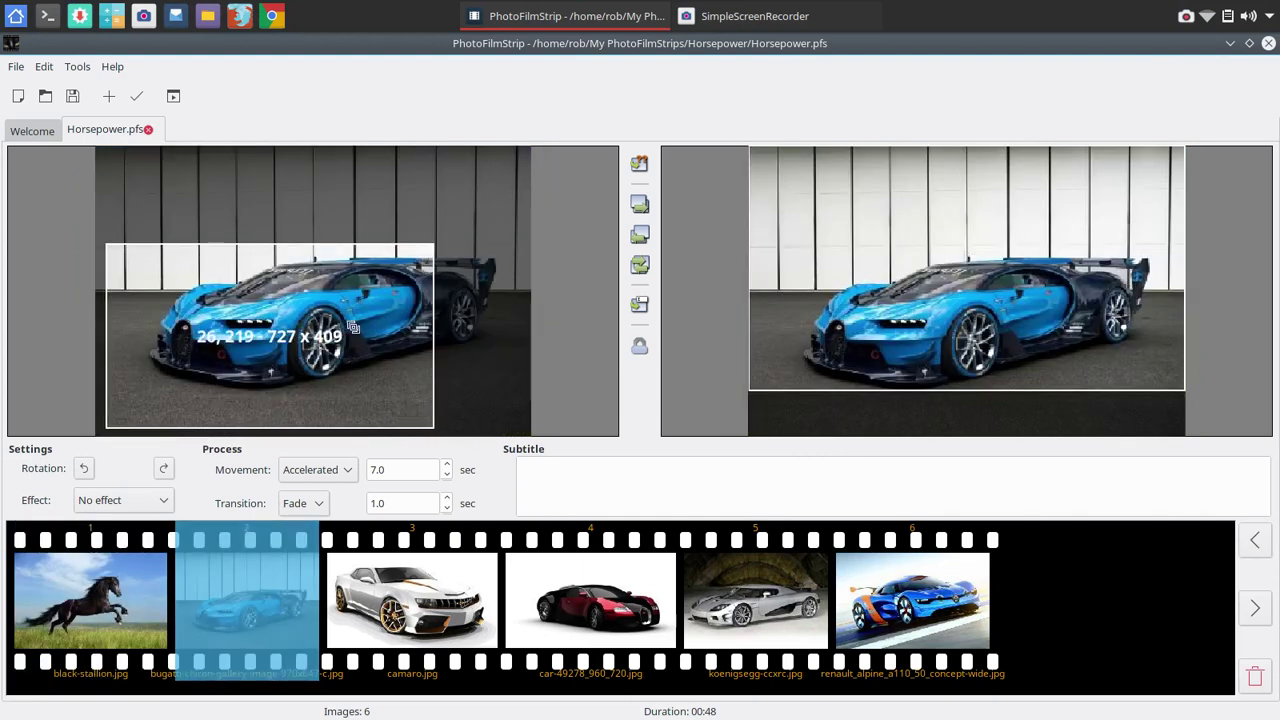
drag(358, 322, 383, 308)
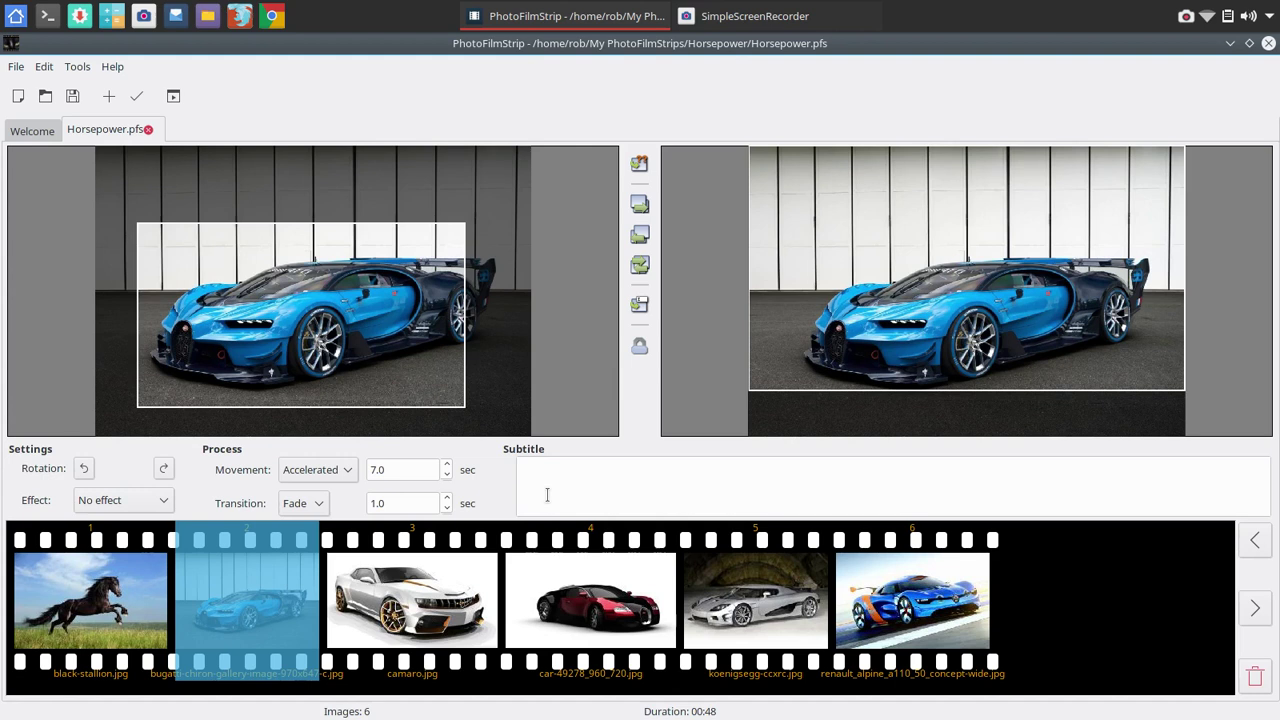
click(108, 601)
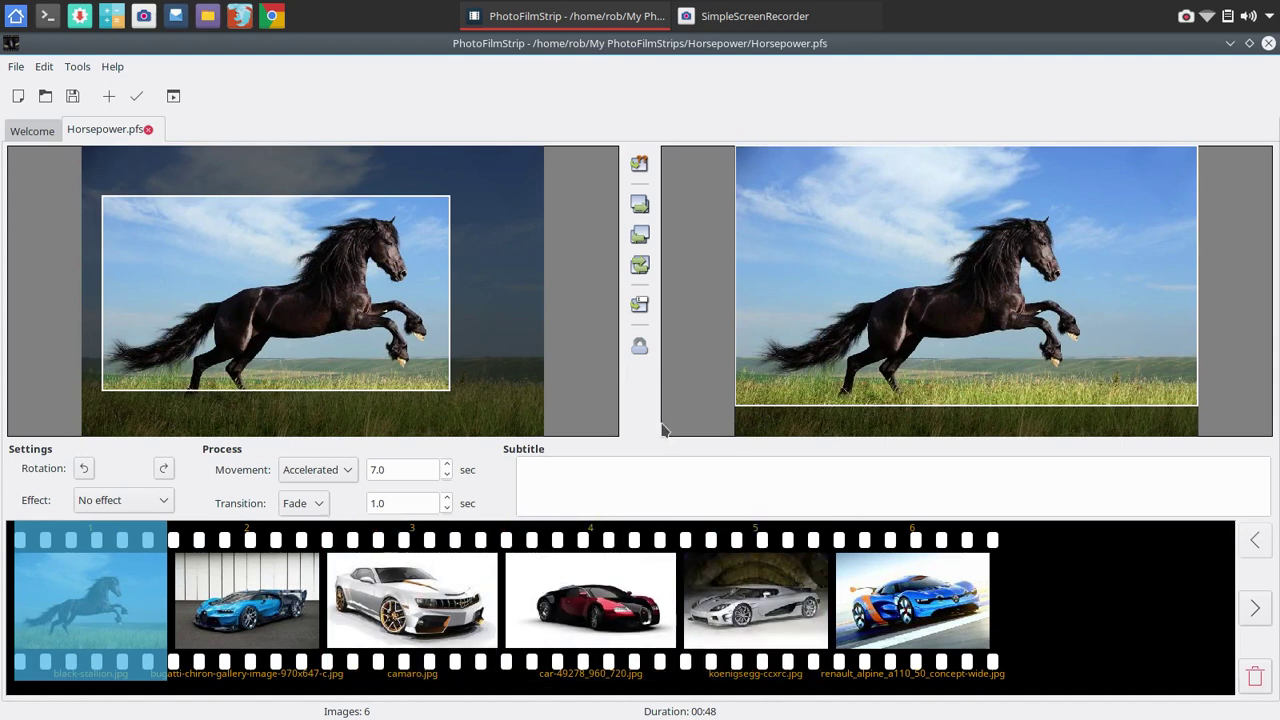
- Step through the Bugatti, Camaro and other car photos, then select the horse photo
click(240, 605)
click(445, 603)
click(625, 605)
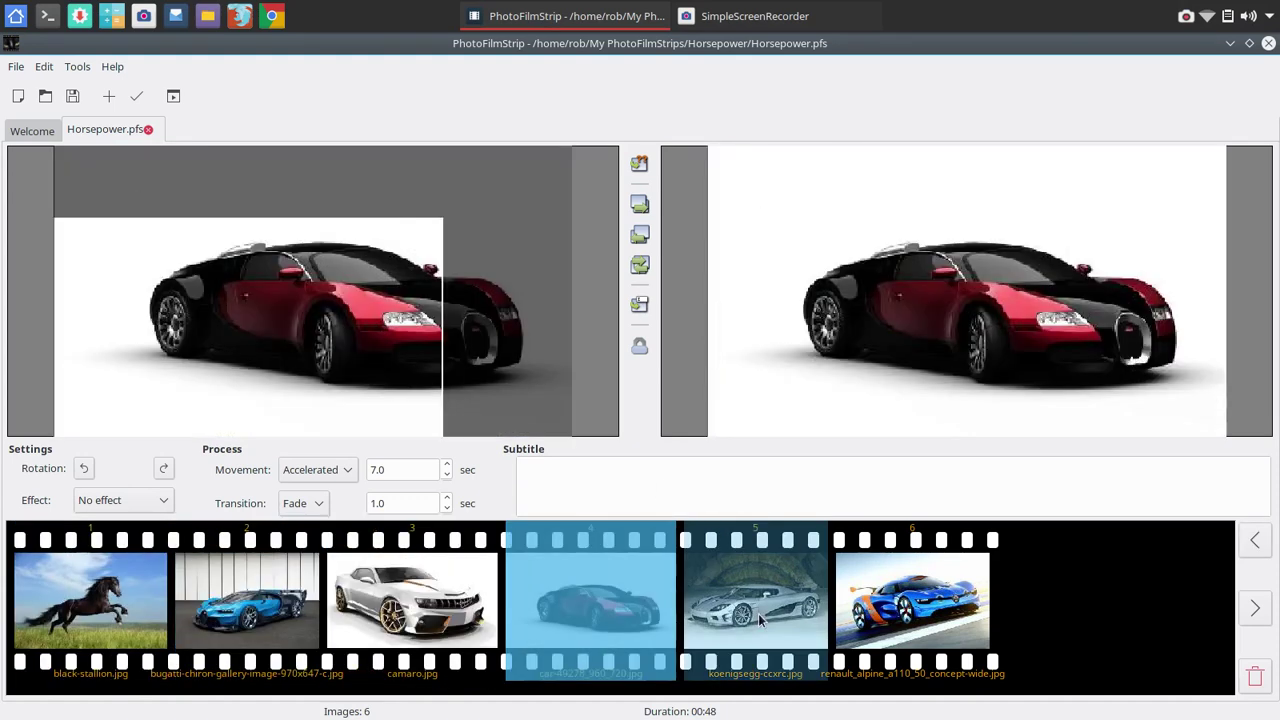
click(758, 613)
click(910, 600)
click(123, 613)
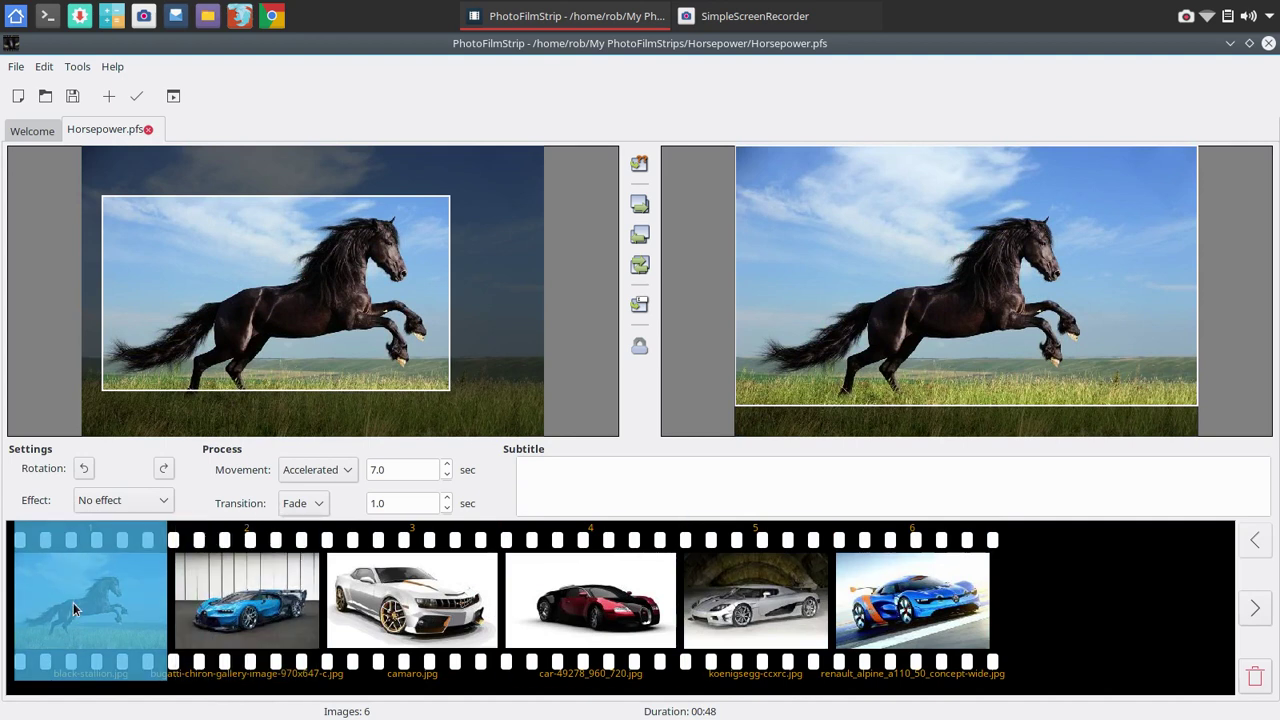
- Move the horse photo one slot at a time to position 6
mouse_move(73, 608)
mouse_down()
mouse_move(1044, 622)
mouse_move(74, 626)
mouse_up()
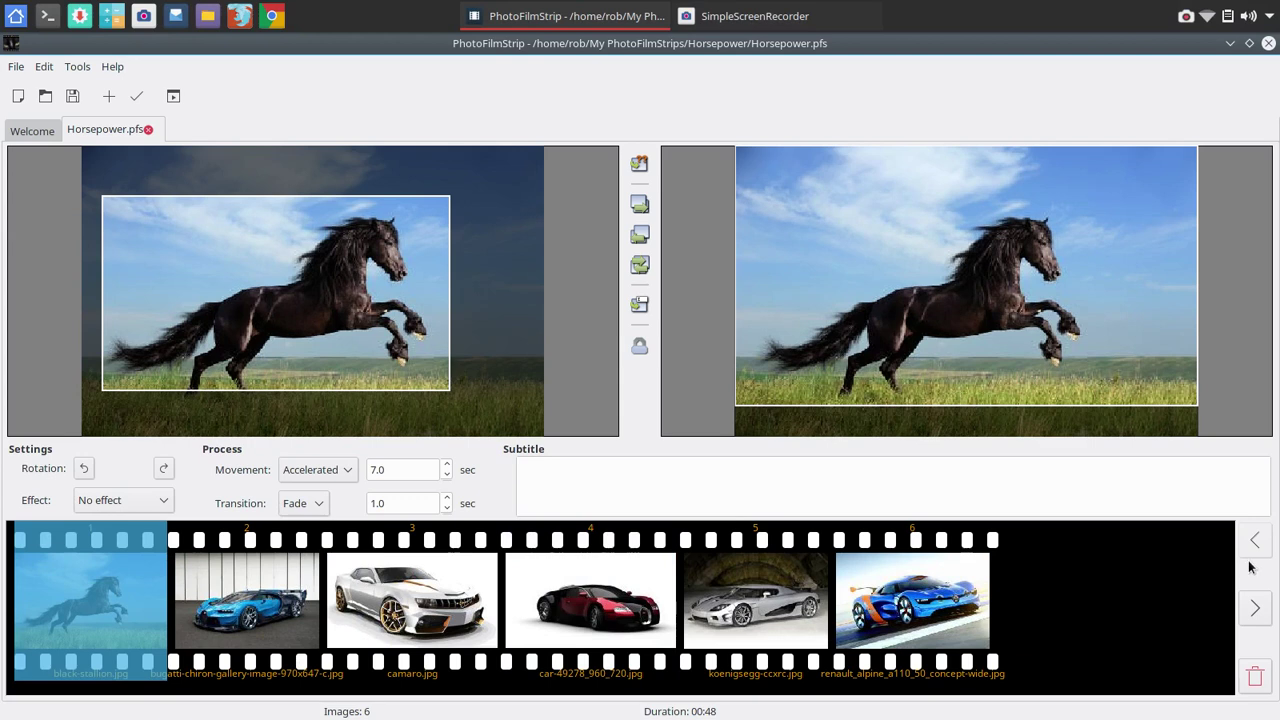
click(1255, 608)
click(1256, 612)
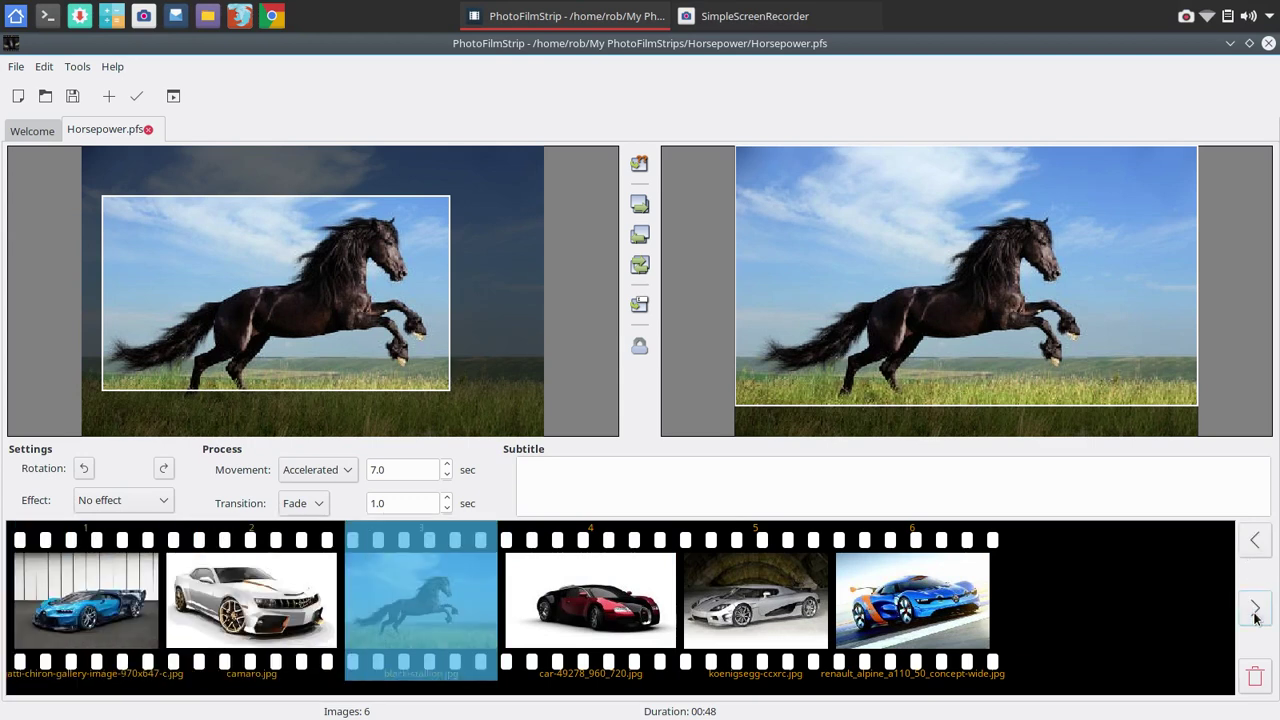
click(1255, 609)
click(1255, 609)
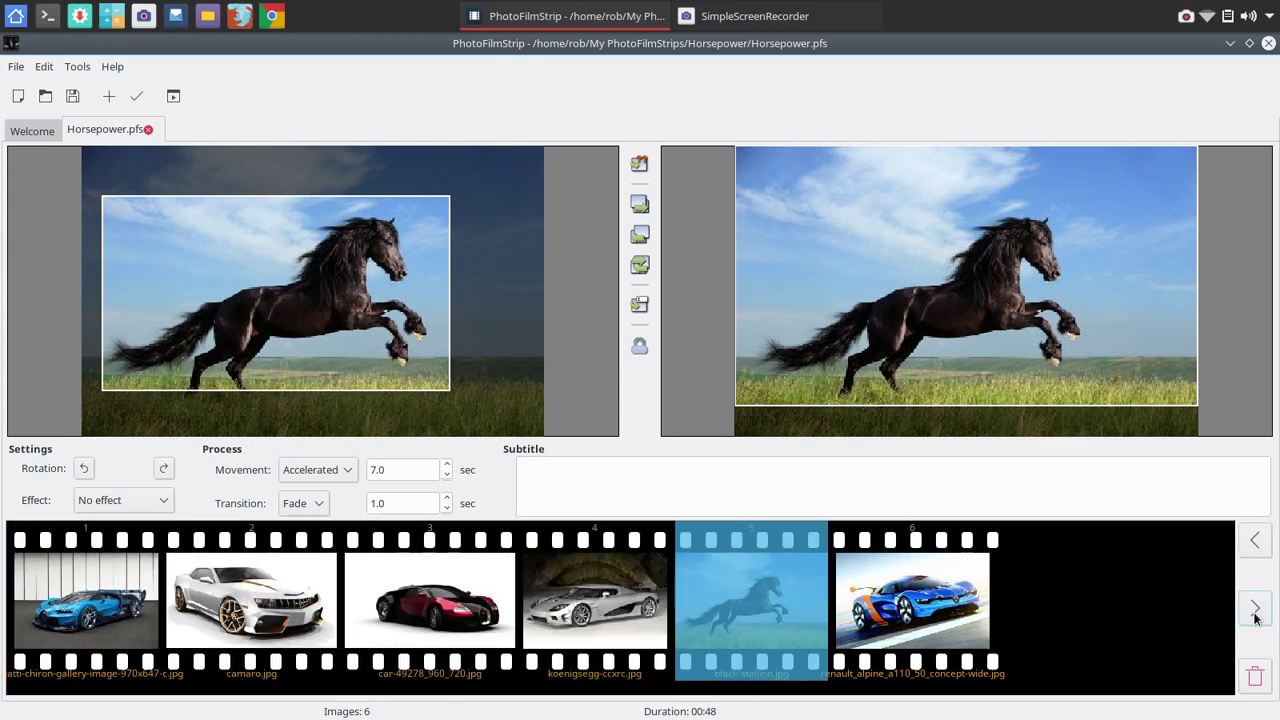
click(1255, 609)
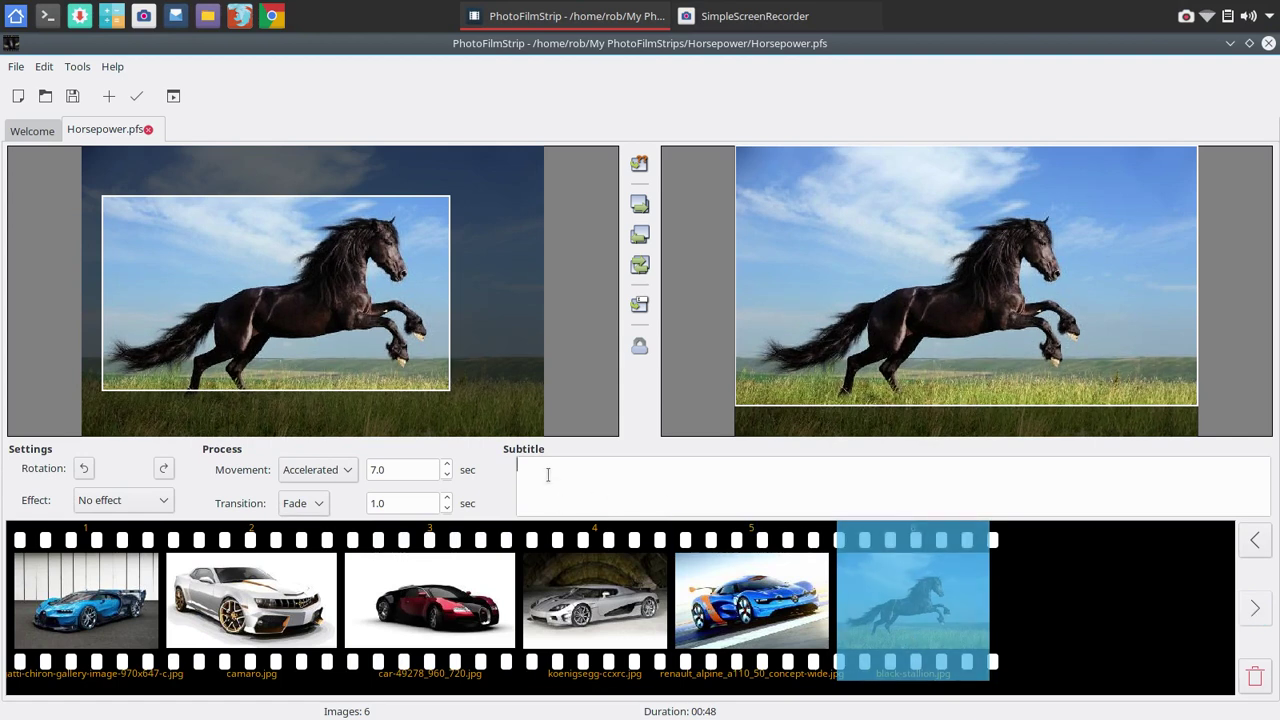
- Rotate the horse photo left and back upright, then preview Black and White
click(84, 470)
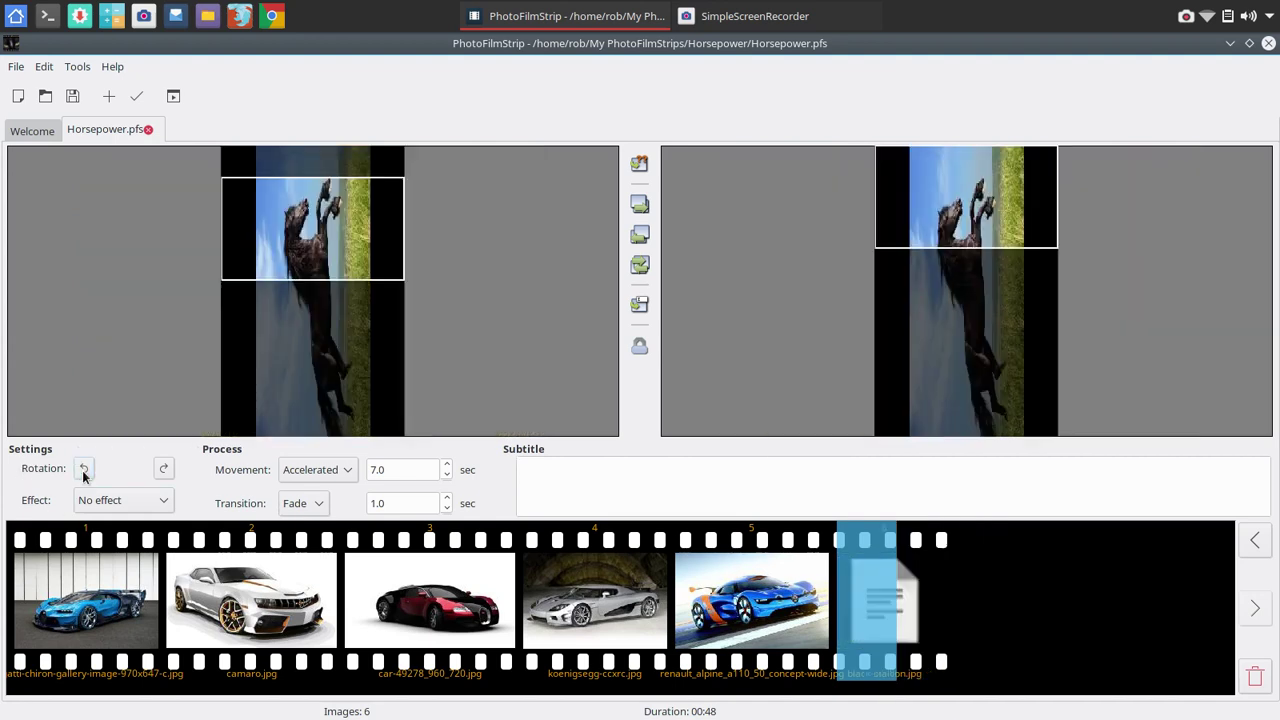
click(164, 470)
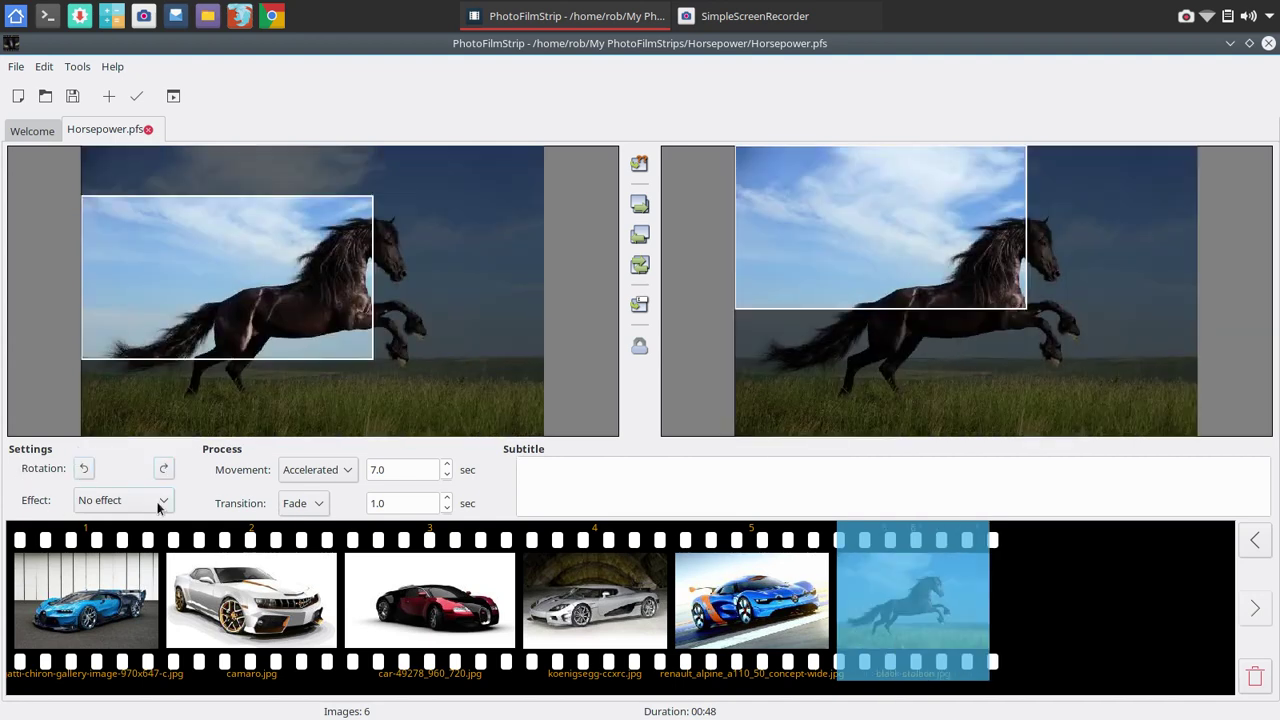
click(157, 507)
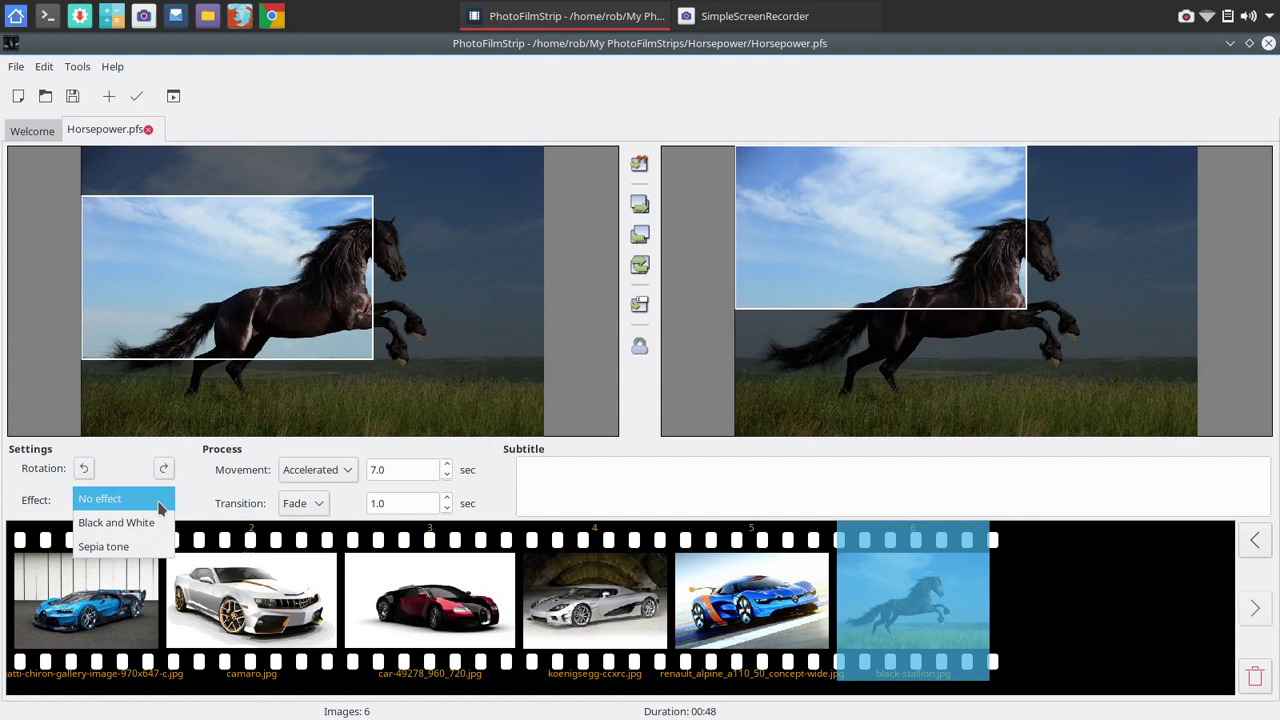
click(158, 522)
- Try Sepia tone, revert to No effect, and show the movement styles
click(167, 494)
click(147, 522)
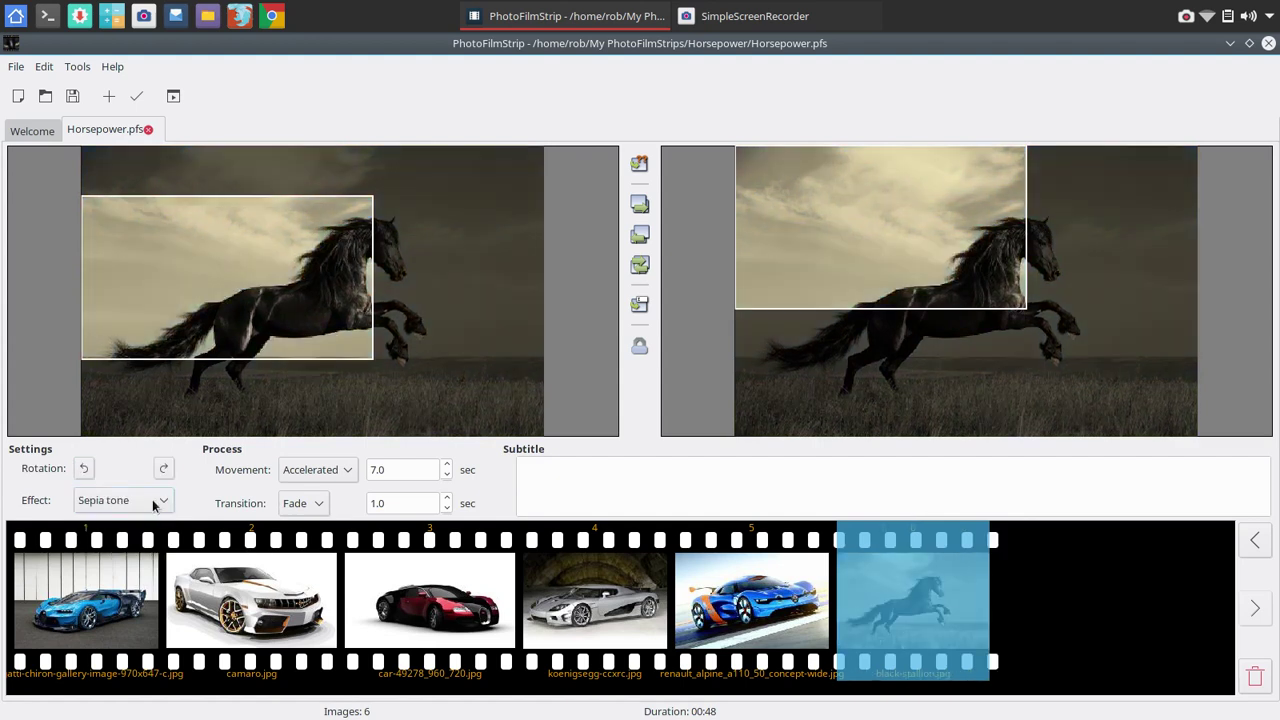
click(152, 499)
click(143, 455)
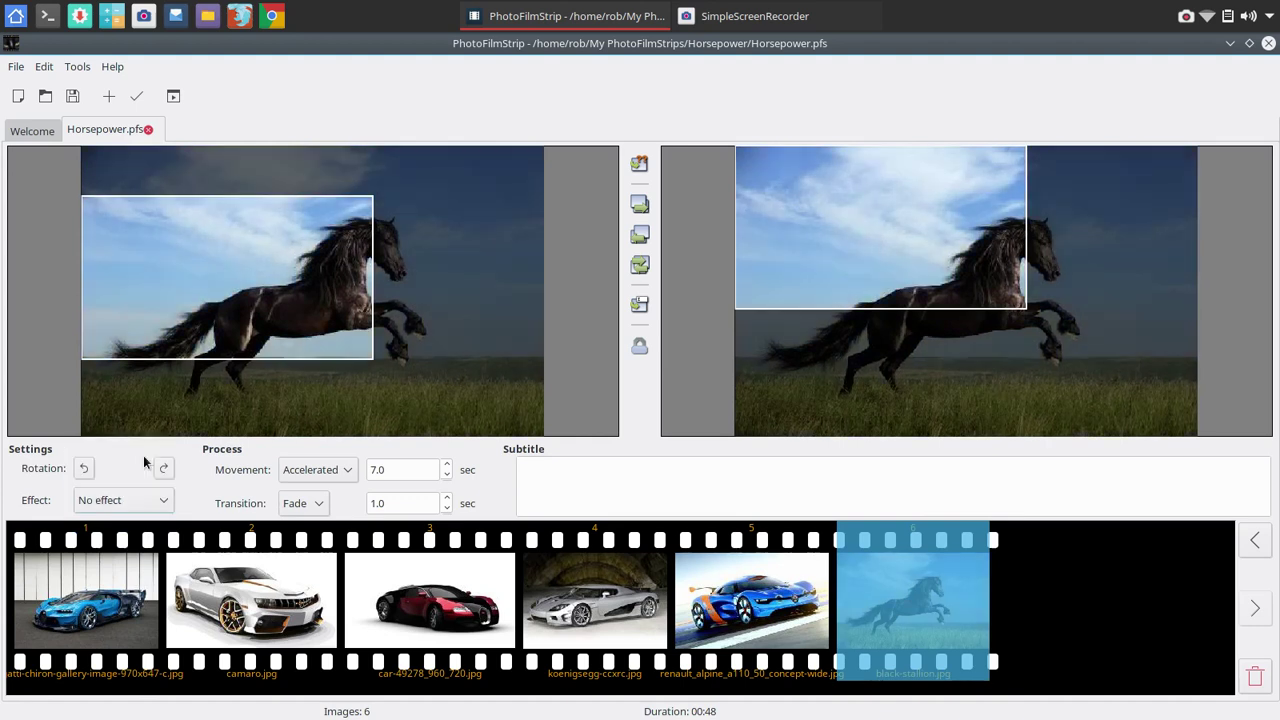
click(344, 471)
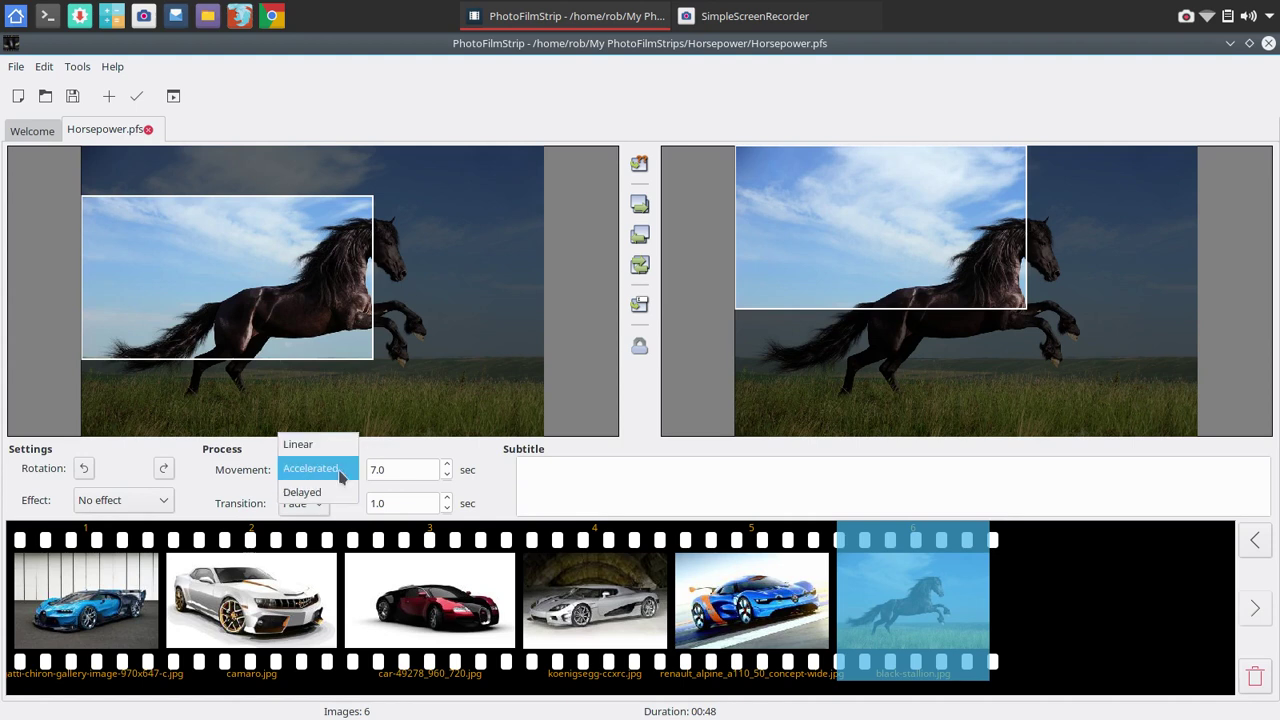
- Keep Accelerated movement and the Fade transition
click(338, 470)
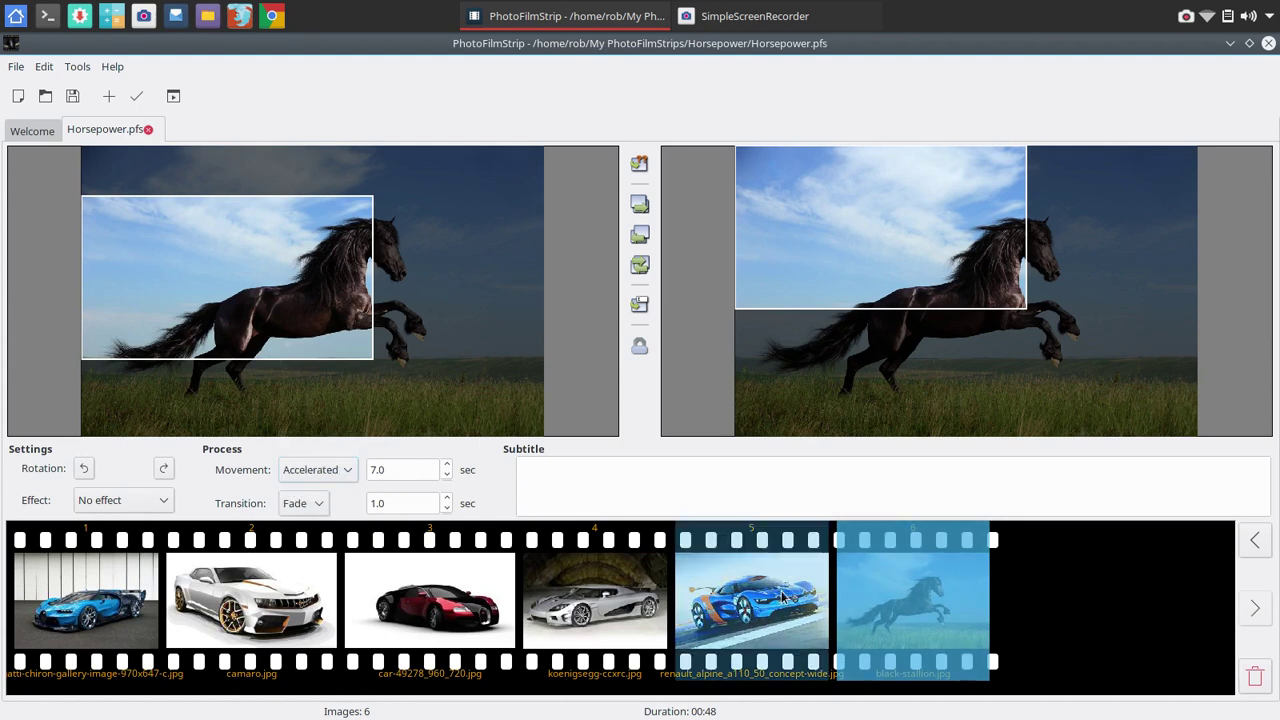
click(323, 502)
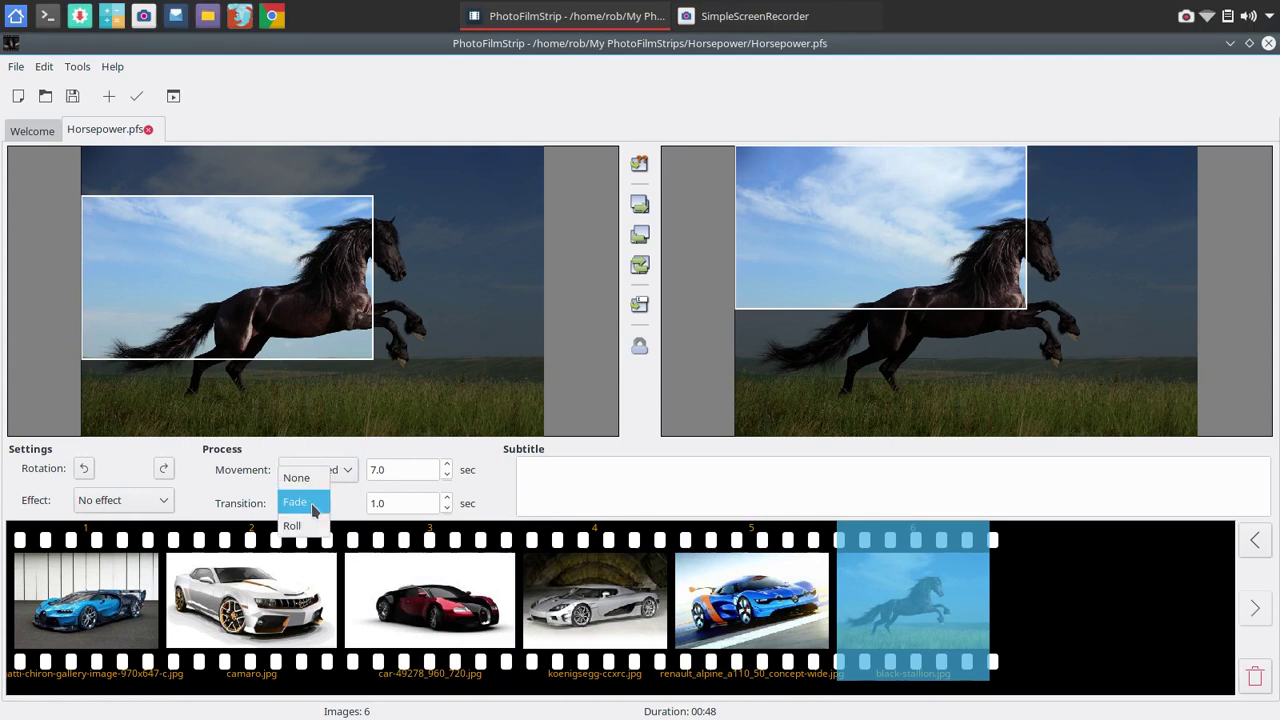
click(307, 502)
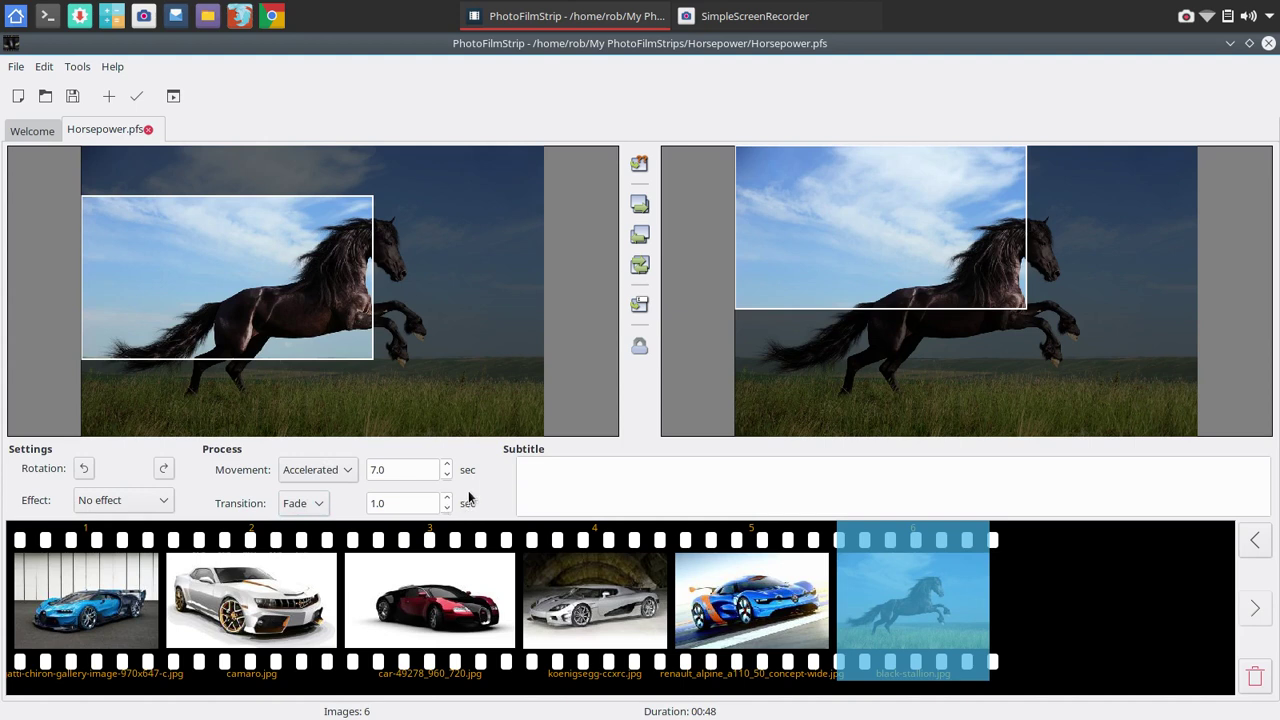
- Give the horse and Bugatti random motion, swap the Camaro's crops, and change the red-and-black car's
click(638, 166)
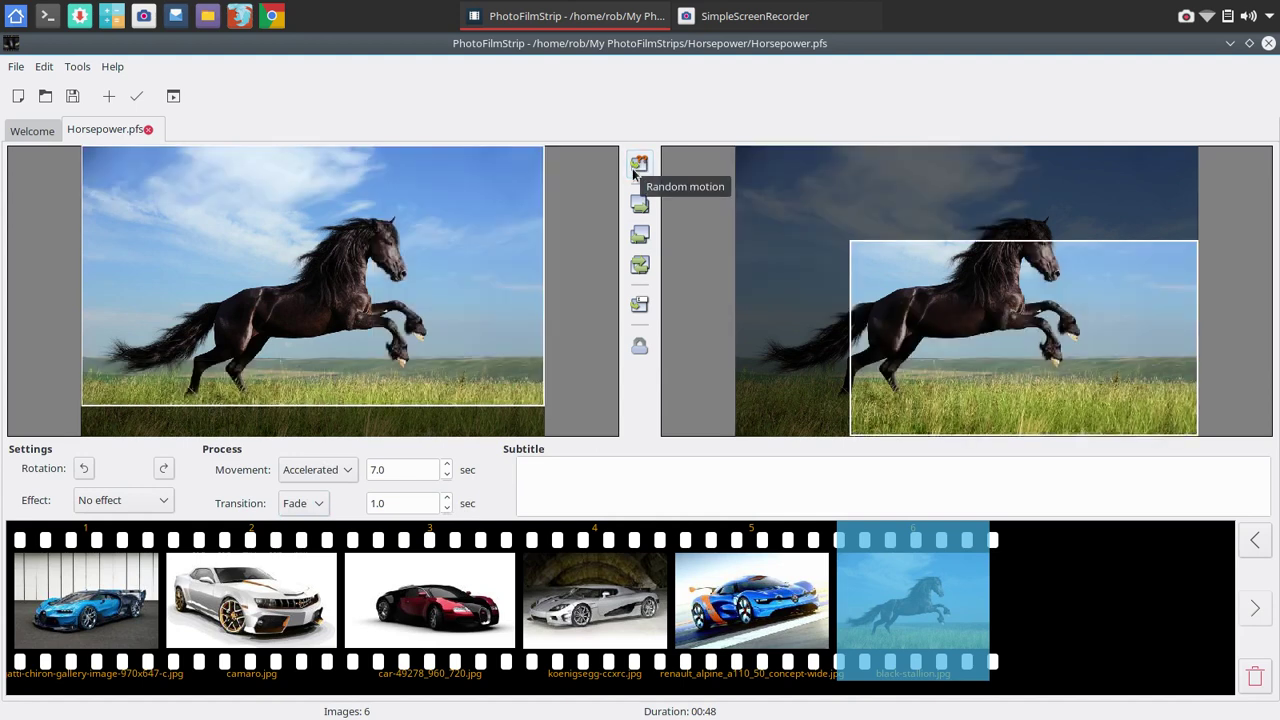
click(114, 586)
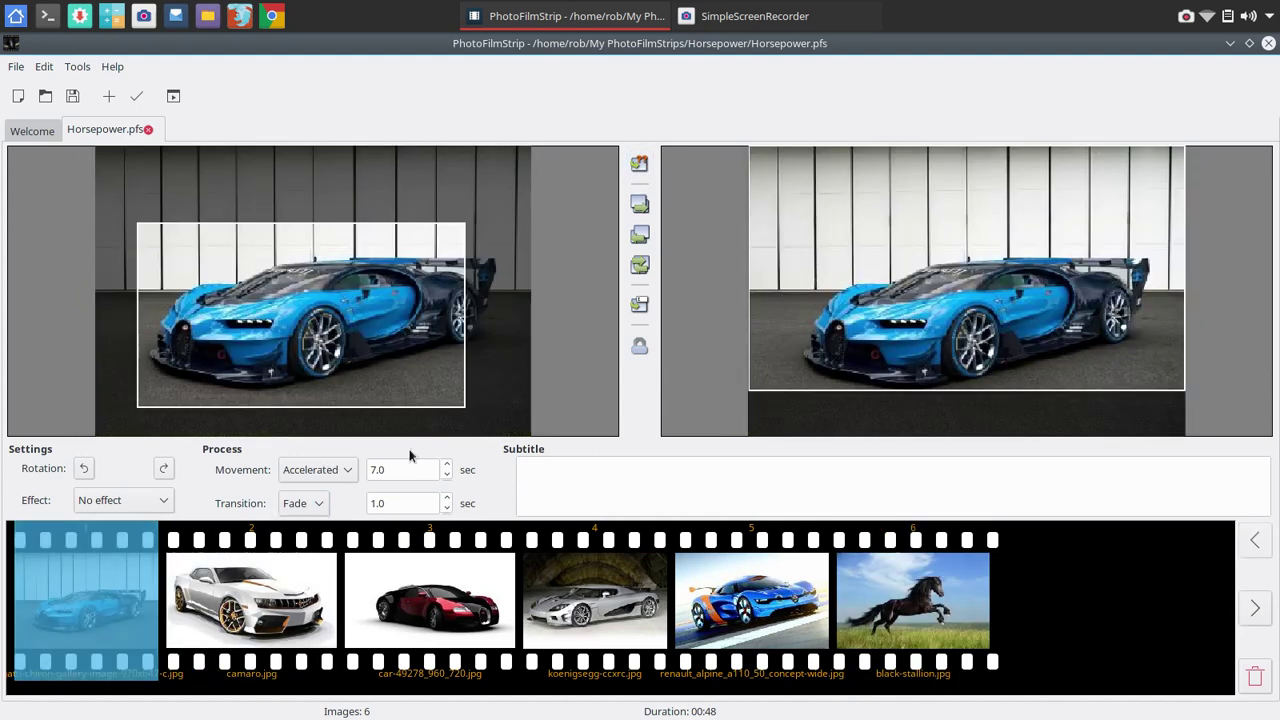
click(638, 166)
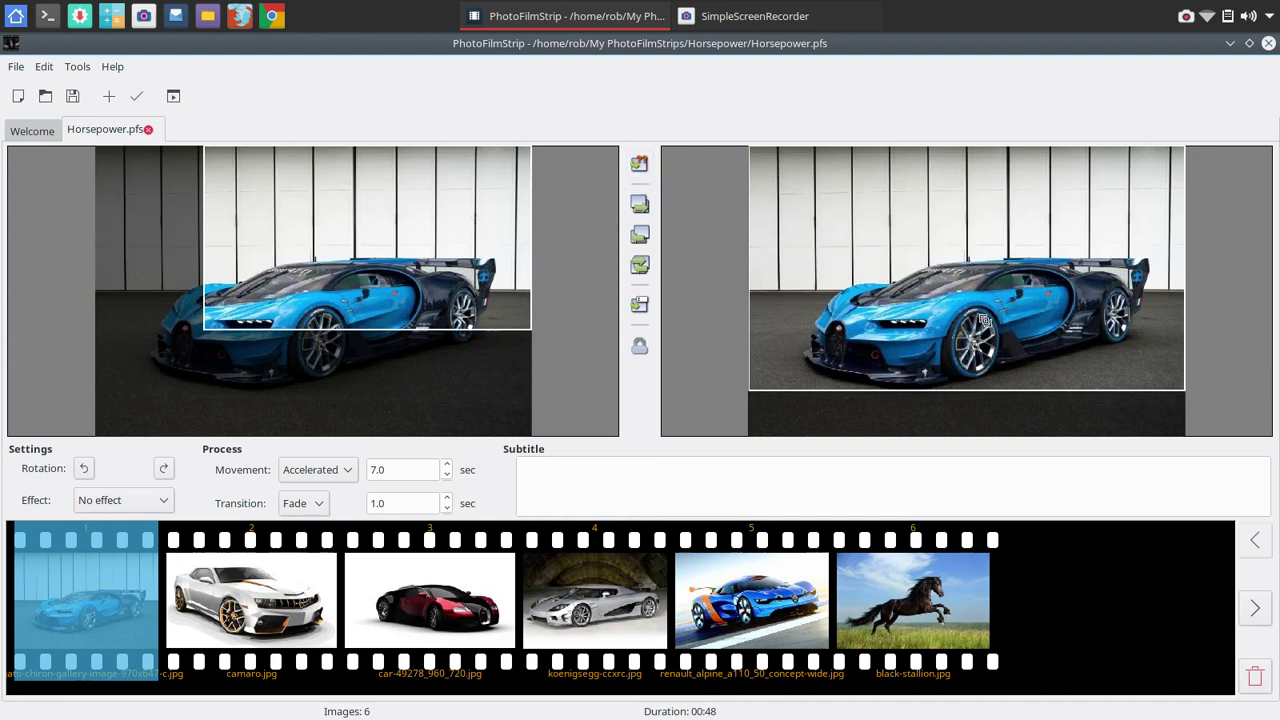
click(250, 595)
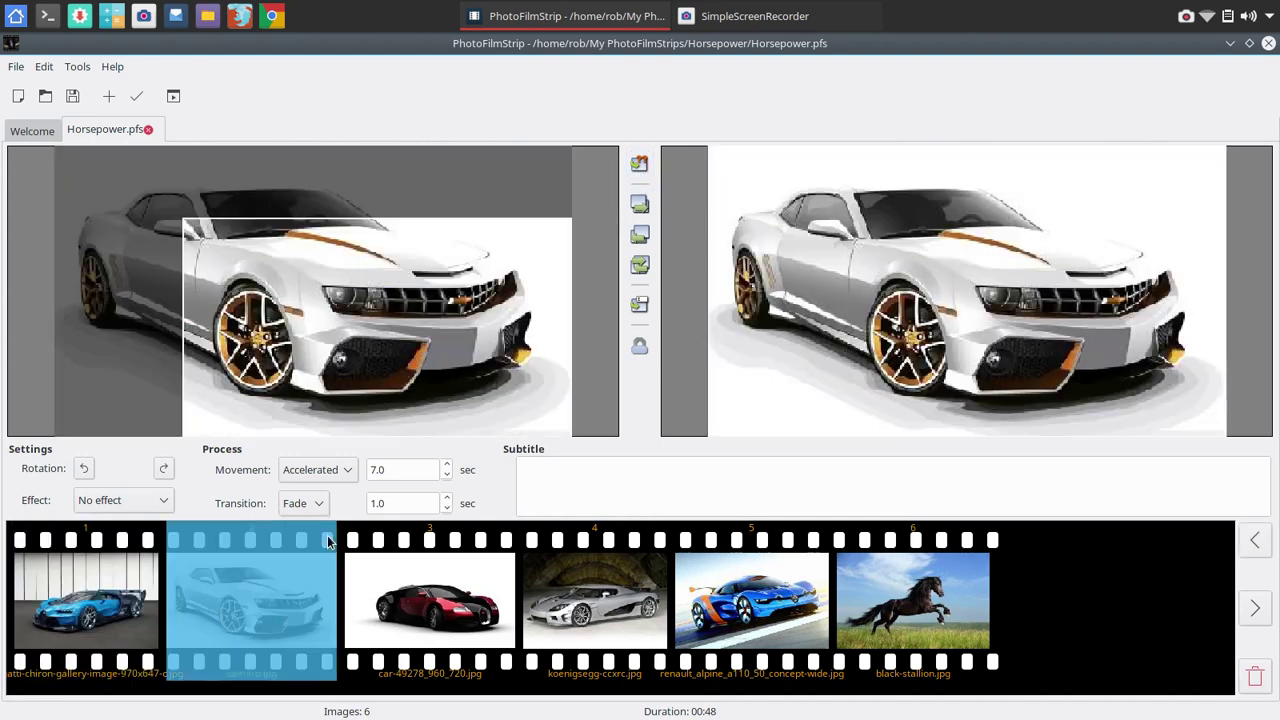
click(641, 163)
key(Right)
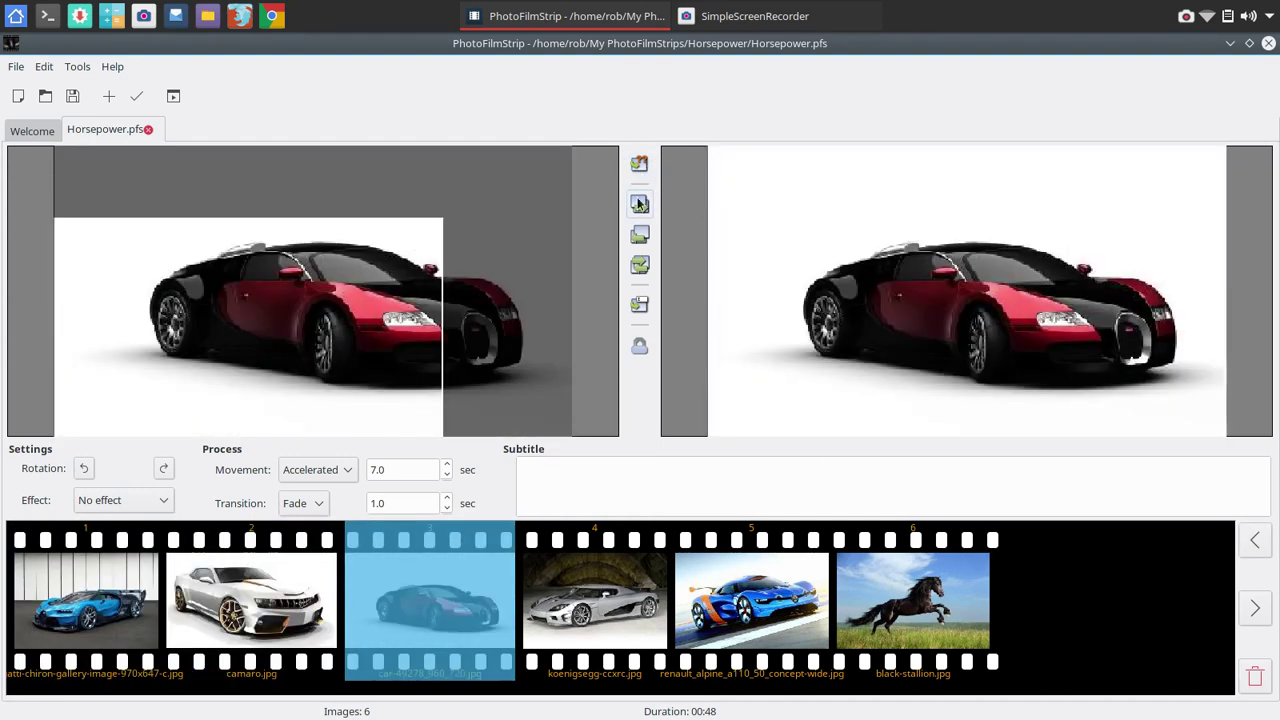
click(640, 163)
key(Right)
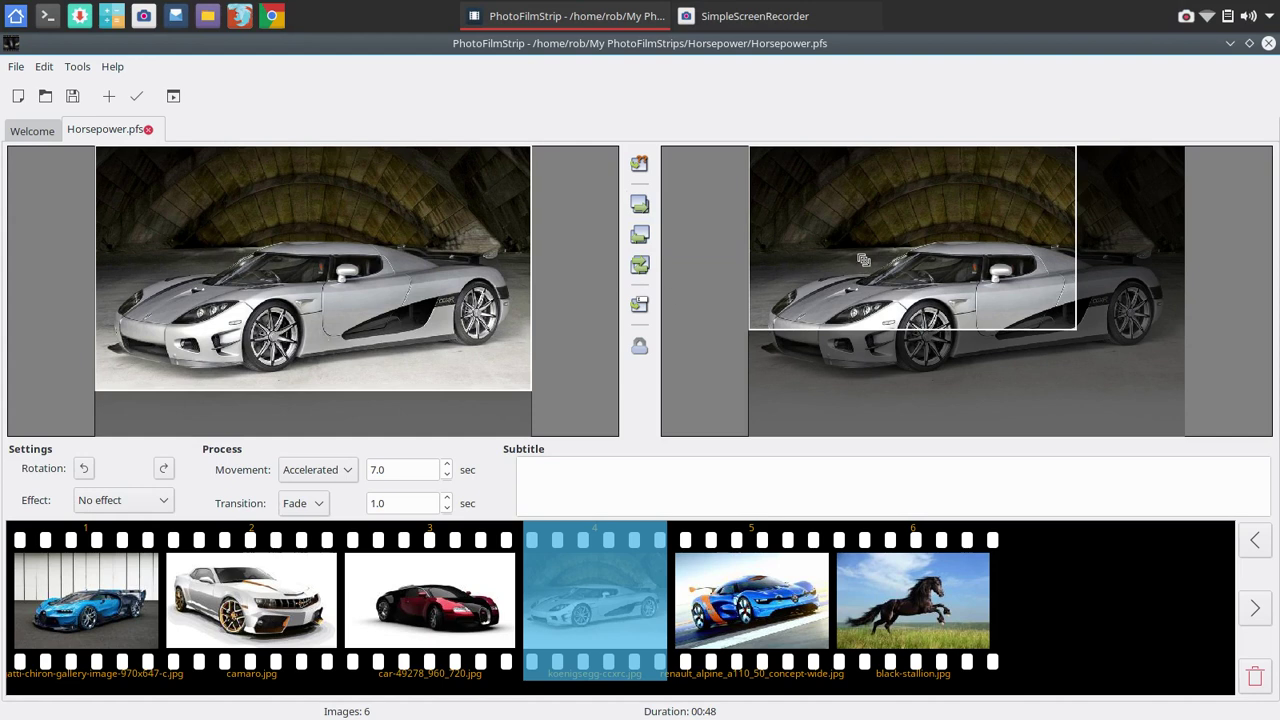
- Reposition the Koenigsegg's end crop and swap its start and end crops
drag(863, 260, 947, 304)
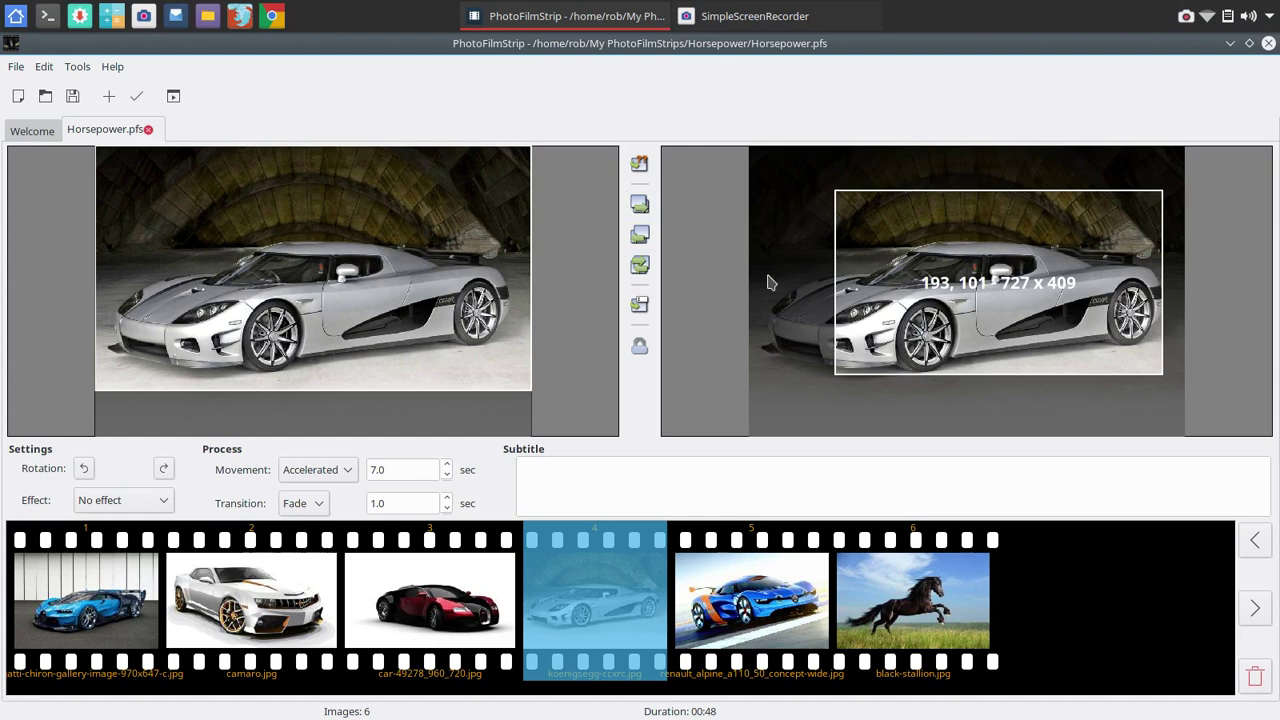
drag(1009, 348, 990, 369)
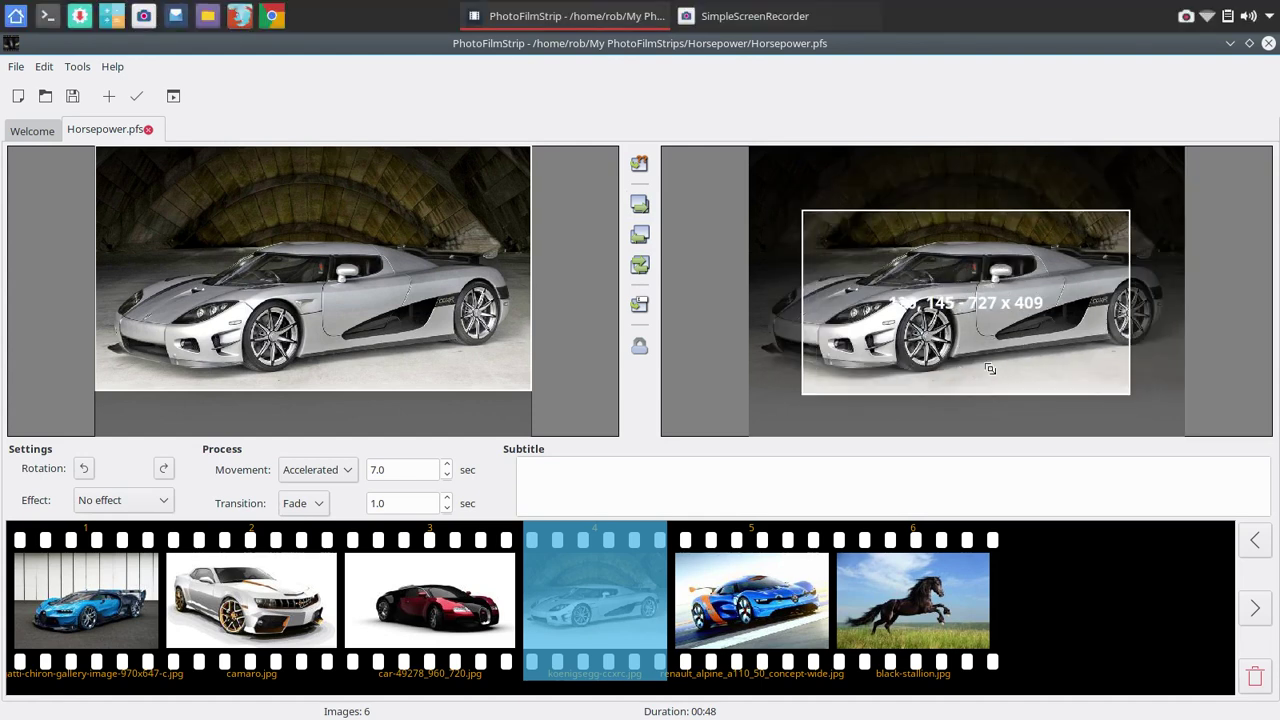
click(641, 266)
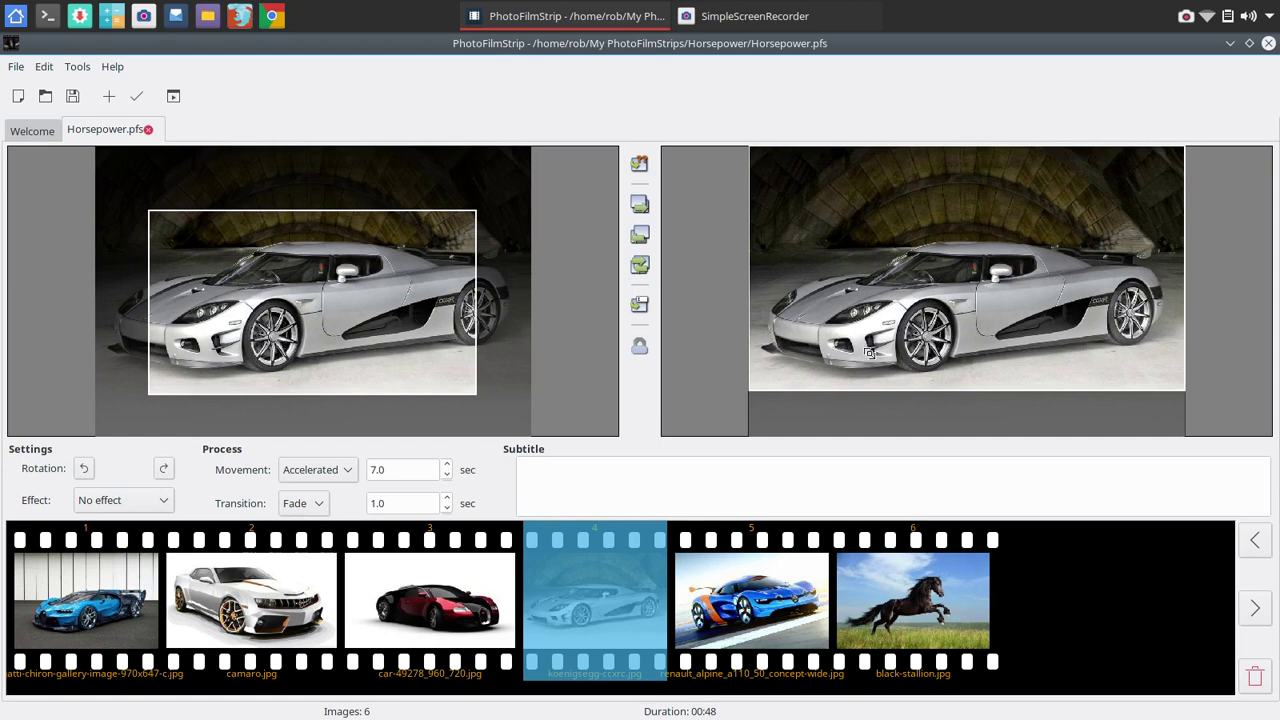
mouse_move(868, 352)
mouse_down()
mouse_move(873, 382)
mouse_move(872, 362)
mouse_up()
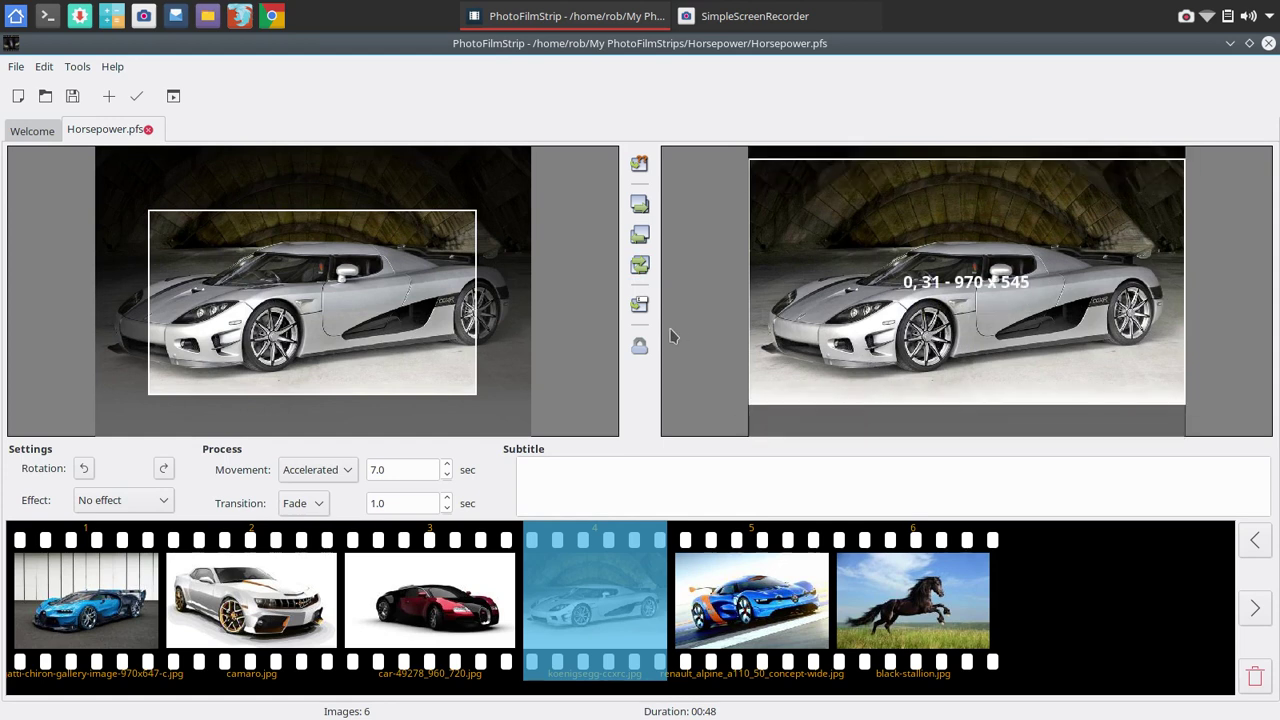
click(49, 620)
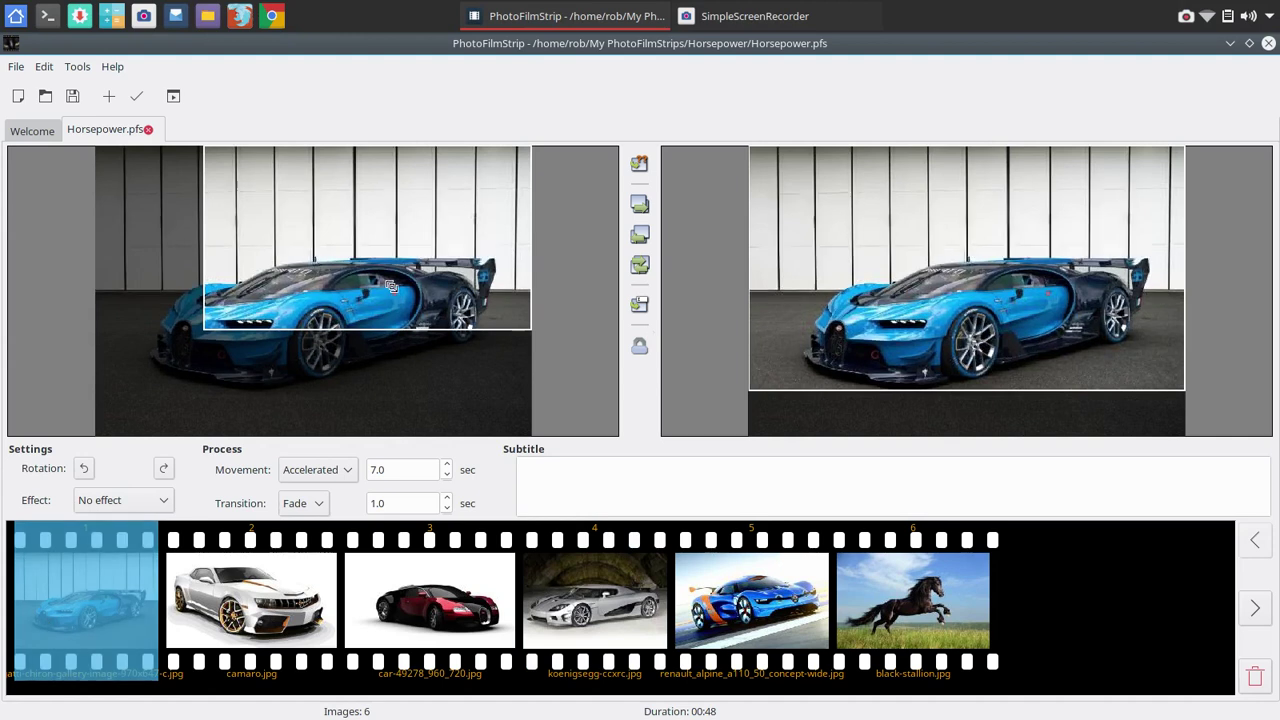
- Shrink the Bugatti's start crop onto the car's front and lower its end crop slightly
drag(388, 281, 372, 319)
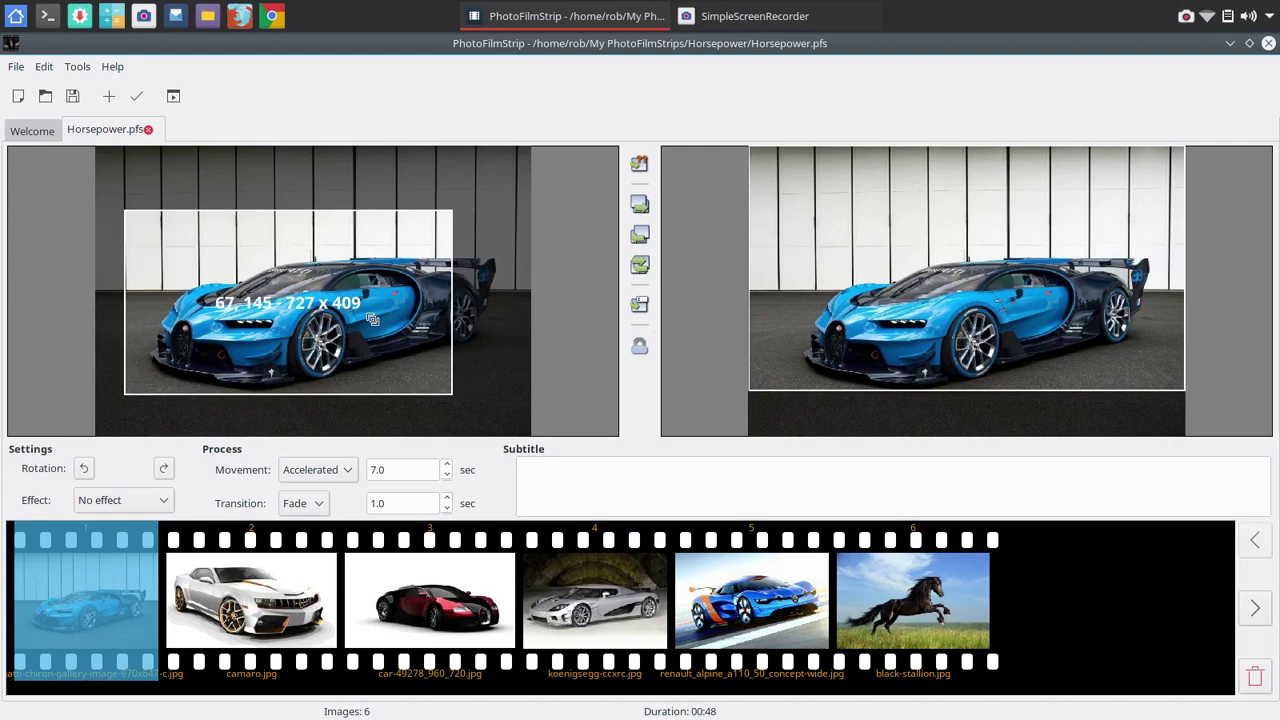
drag(445, 213, 323, 283)
drag(250, 314, 254, 314)
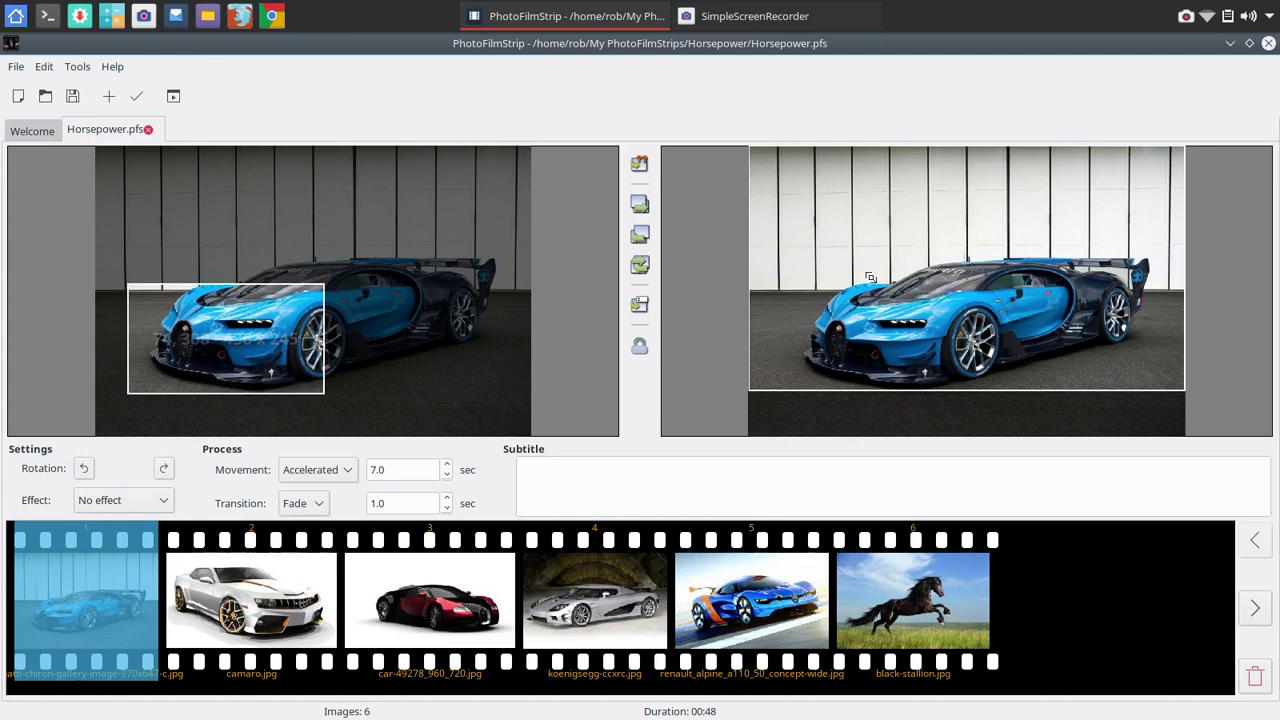
drag(885, 268, 885, 293)
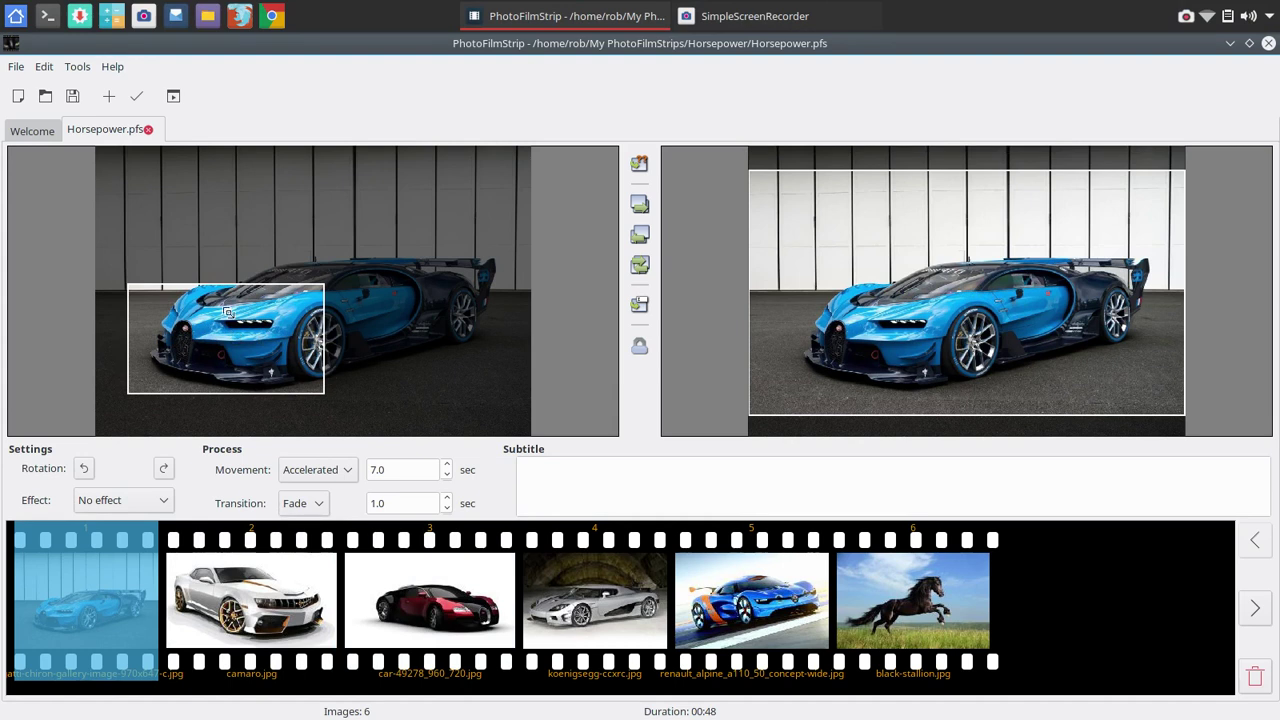
- Move the Camaro's end crop up-right; tighten and swap the red-and-black car's crops
click(271, 596)
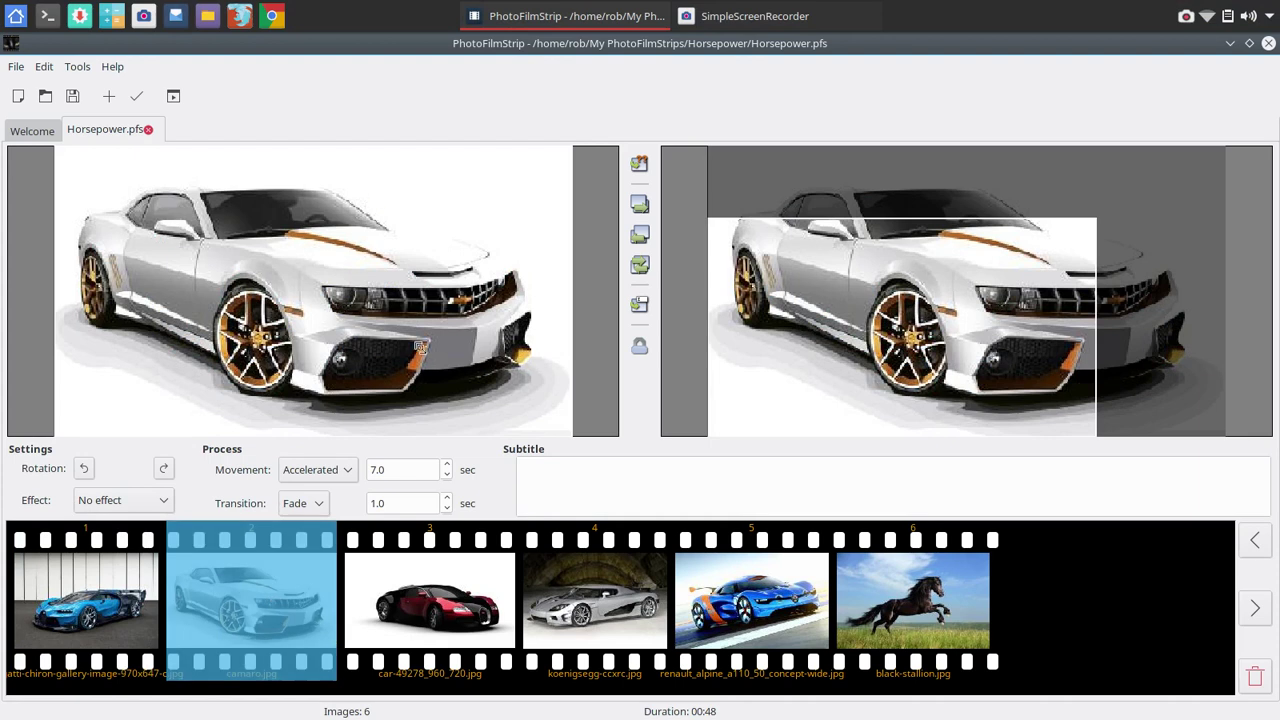
drag(864, 315, 924, 284)
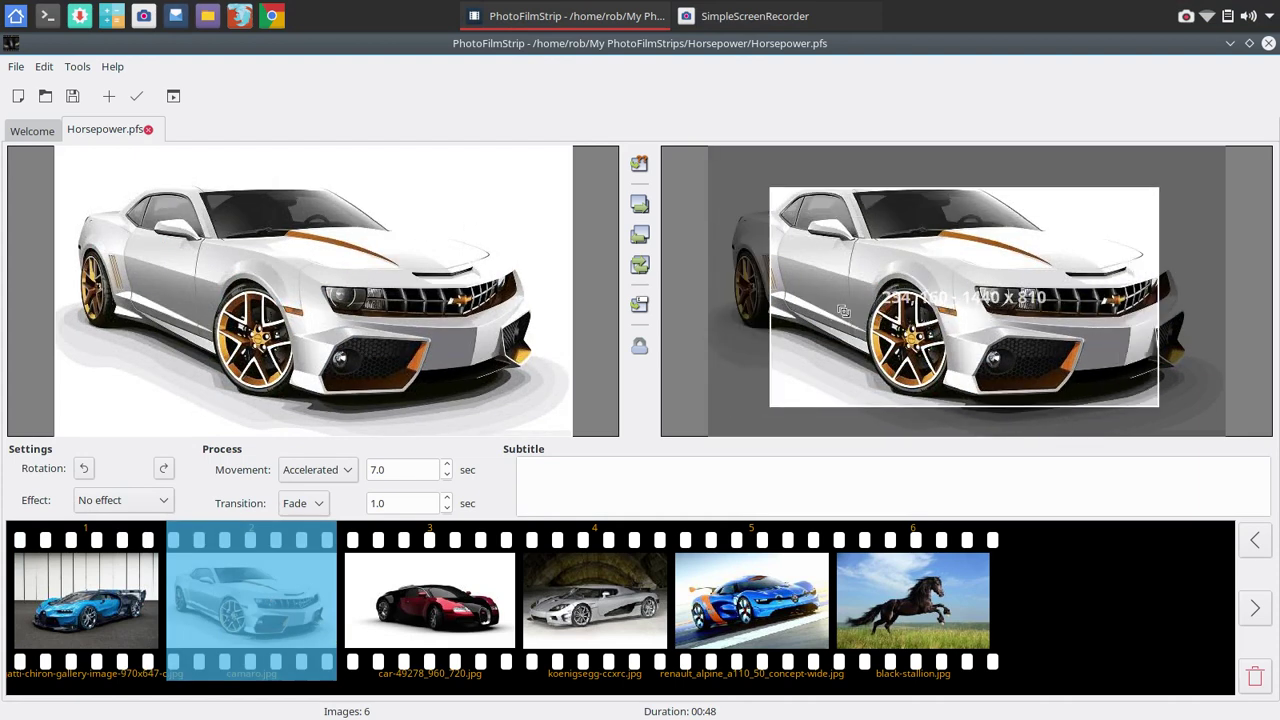
click(425, 596)
drag(427, 402, 393, 377)
drag(145, 199, 312, 285)
drag(421, 314, 411, 296)
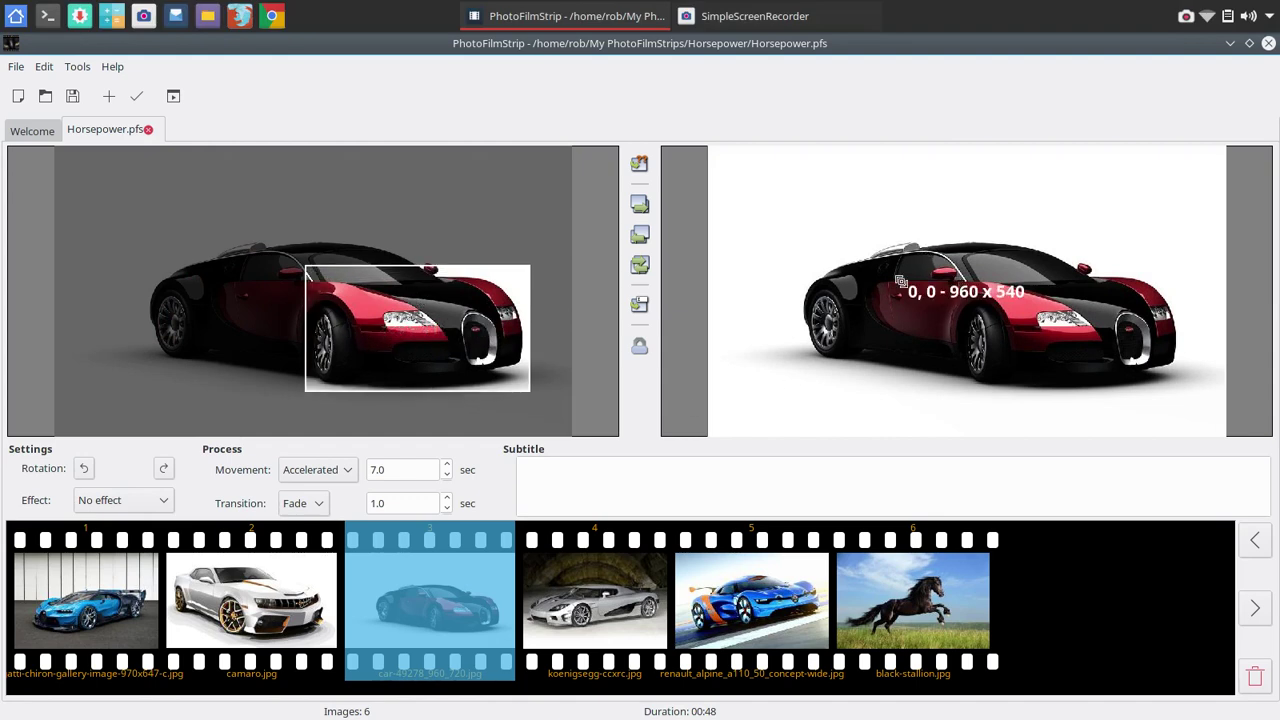
click(640, 267)
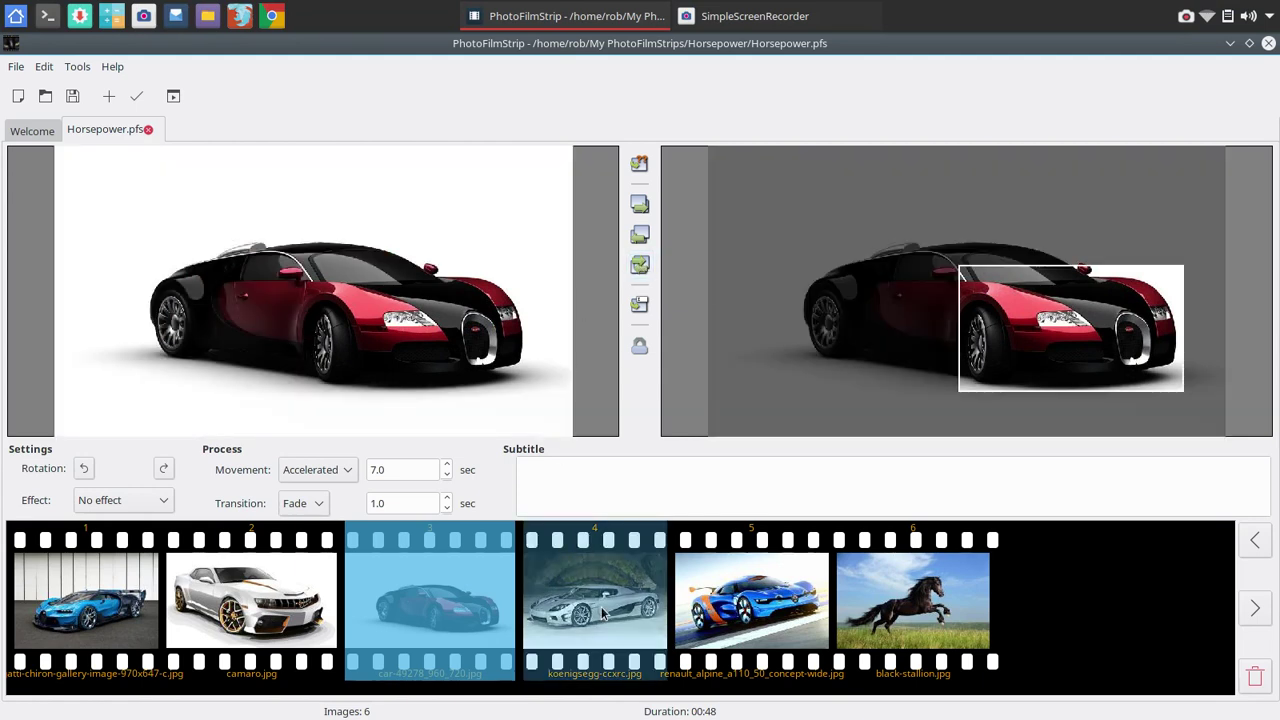
- Enlarge the Koenigsegg's start crop to about 922 x 518 and shrink its end crop onto the rear
click(601, 612)
drag(377, 320, 332, 301)
drag(434, 383, 520, 420)
drag(443, 354, 436, 343)
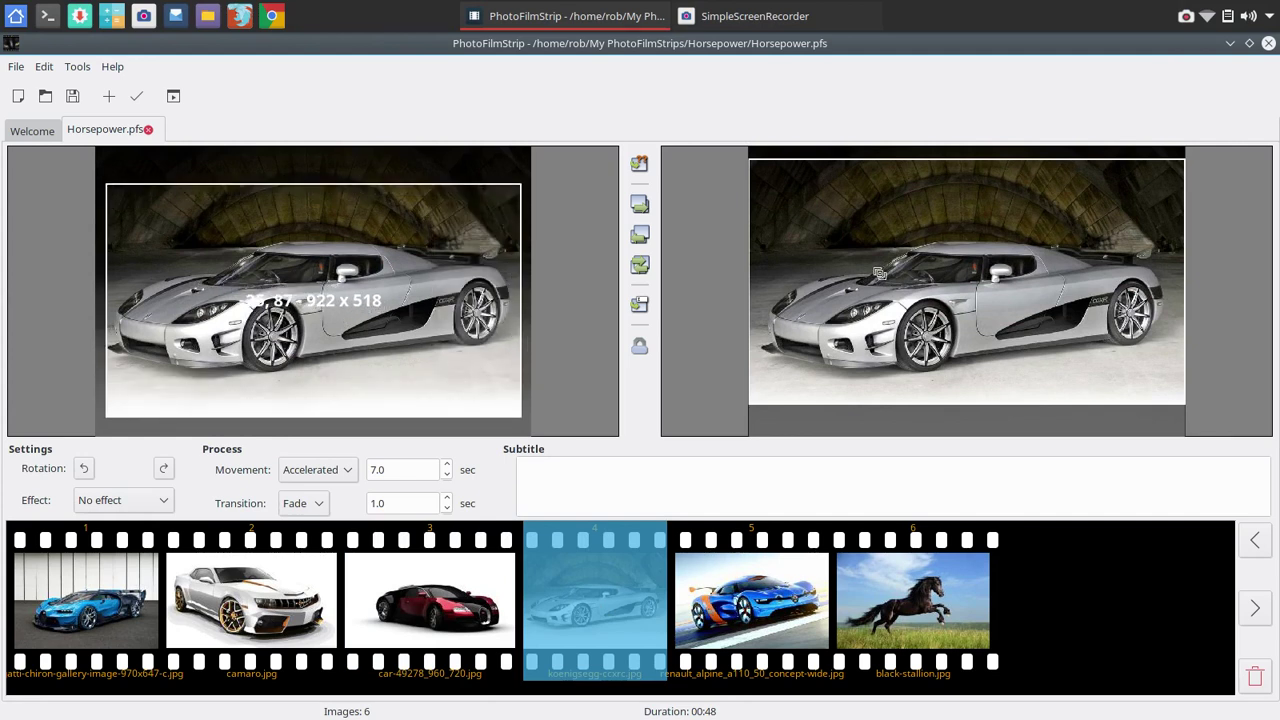
drag(757, 172, 902, 248)
mouse_move(1056, 322)
mouse_down()
mouse_move(1058, 284)
mouse_move(1059, 298)
mouse_up()
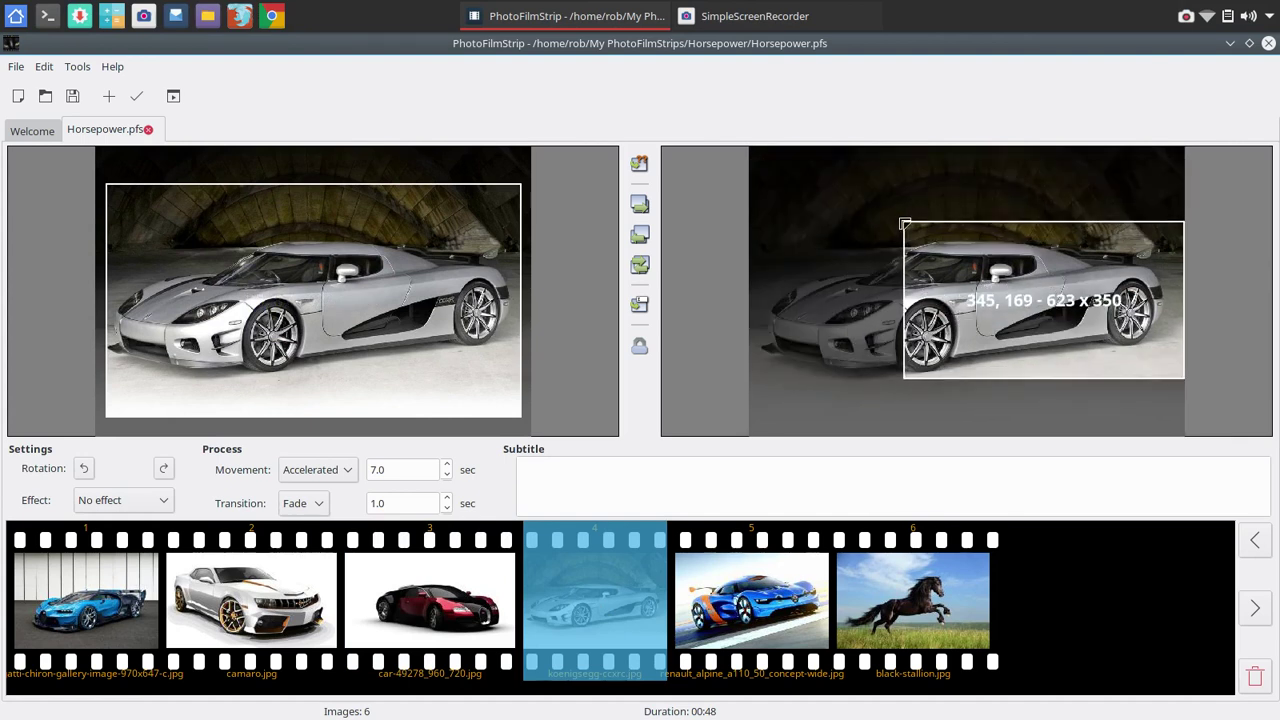
drag(905, 222, 925, 234)
- Move the blue Renault's start crop up onto the car and shift its end crop up-right
click(705, 577)
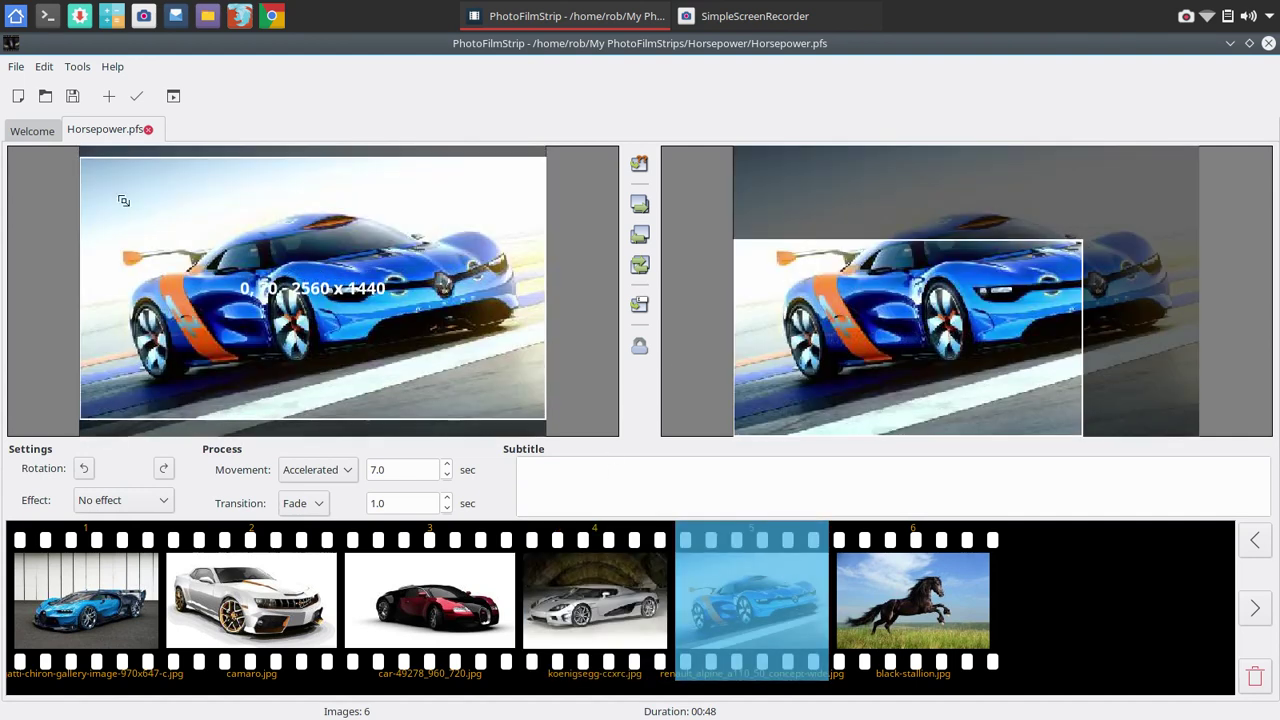
scroll(314, 333, down, 5)
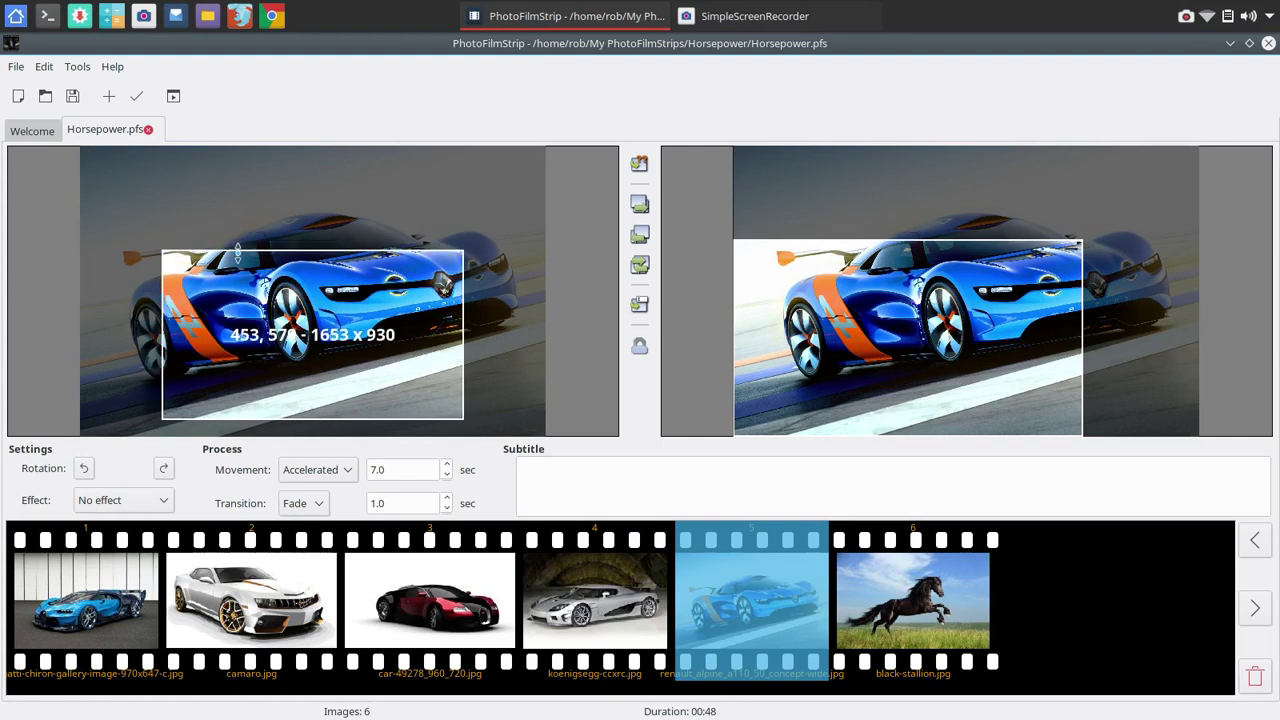
drag(314, 333, 314, 282)
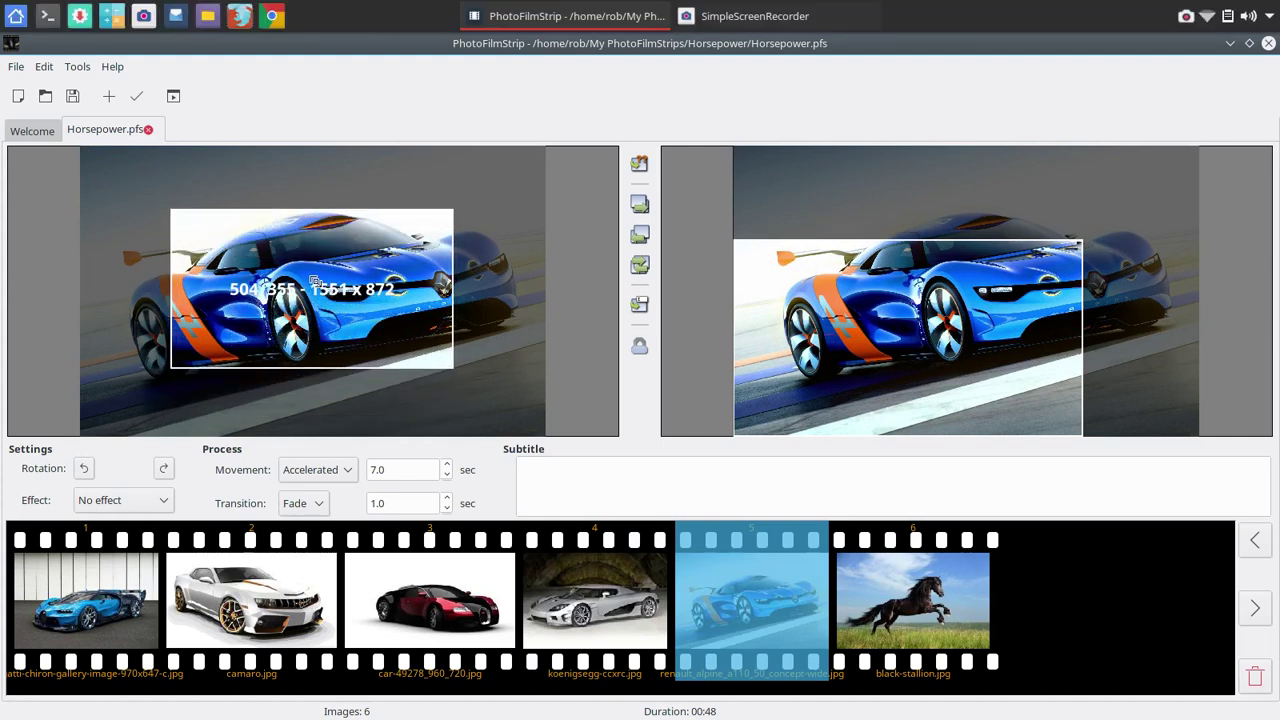
drag(924, 318, 950, 287)
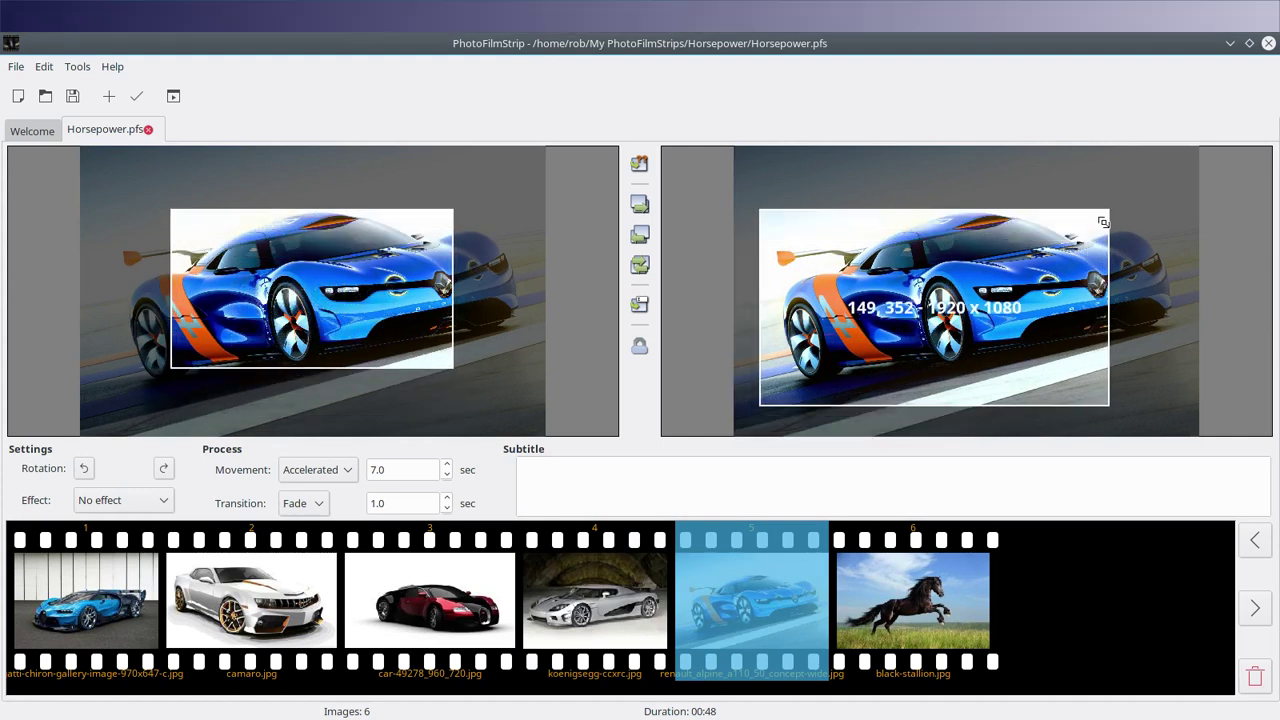
scroll(1103, 221, up, 3)
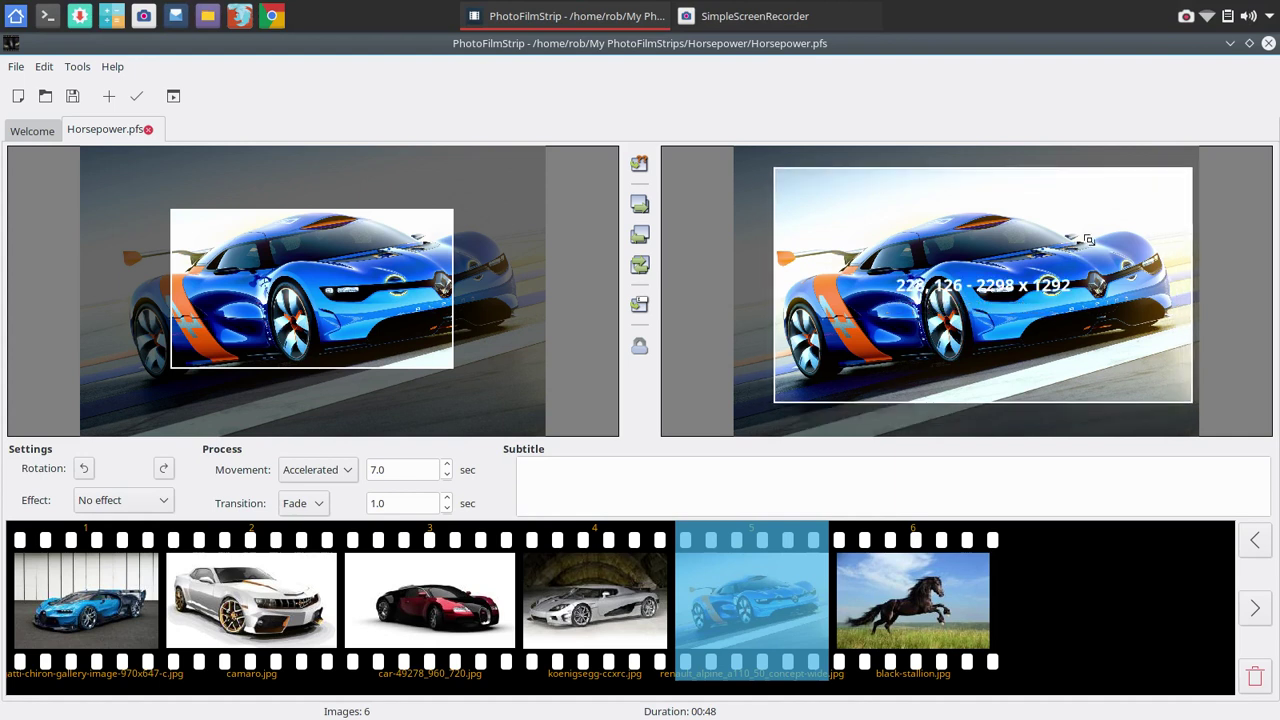
drag(1088, 240, 1072, 242)
- Lower the stallion's start crop and tighten its end crop around the rearing horse
key(Right)
drag(395, 292, 360, 306)
drag(911, 352, 851, 306)
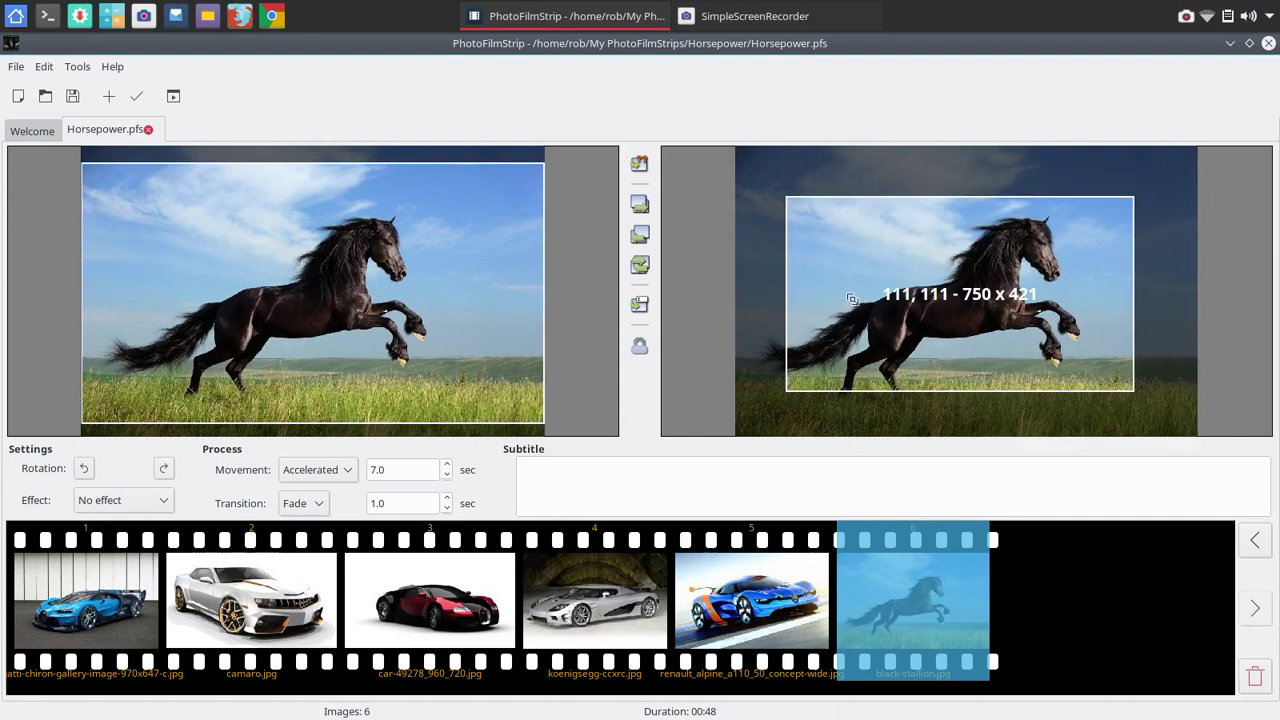
drag(786, 200, 866, 237)
drag(959, 283, 950, 256)
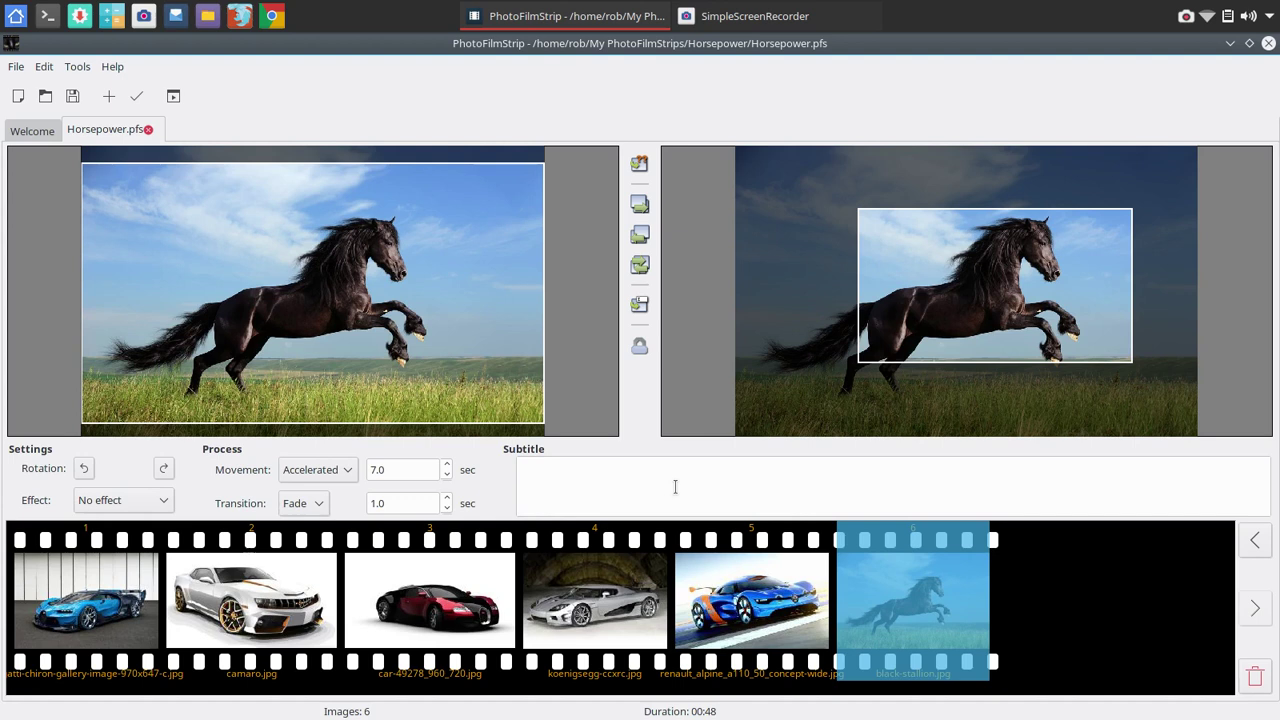
- Set rendering to MPEG4-XVid/MP3 (AVI), HD (1280x720) resolution and NTSC
click(140, 100)
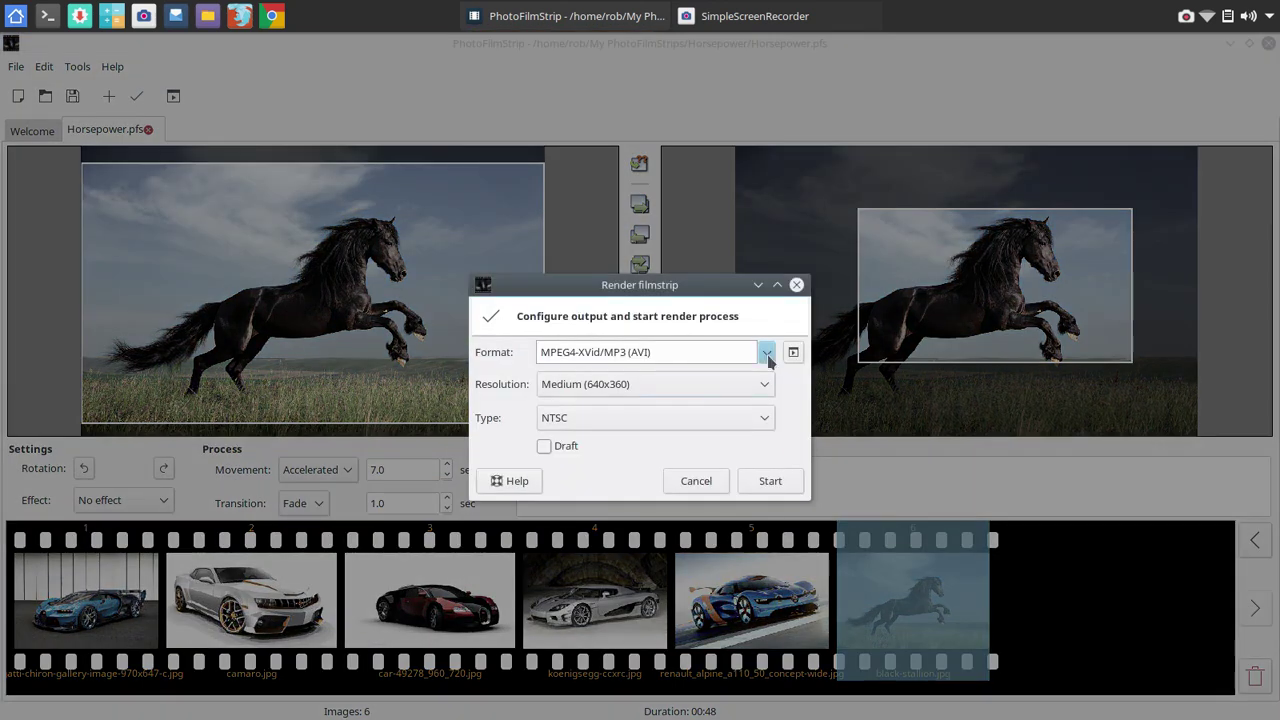
click(766, 354)
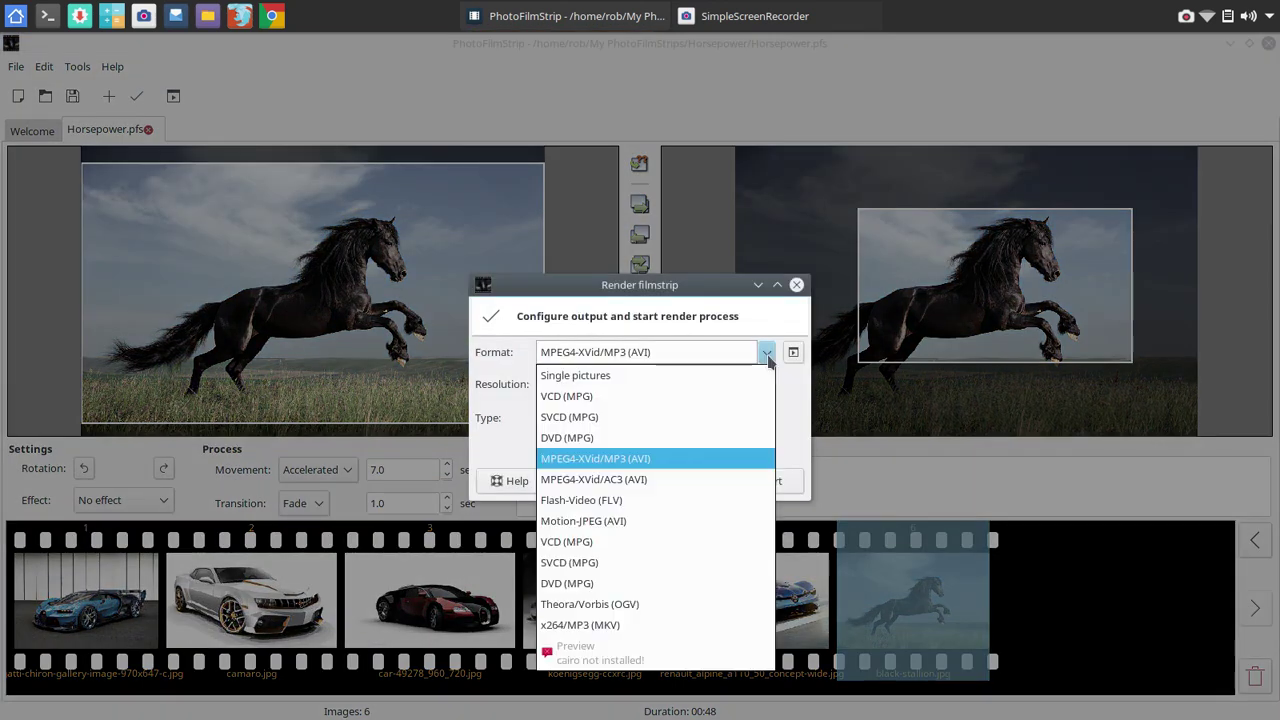
click(617, 462)
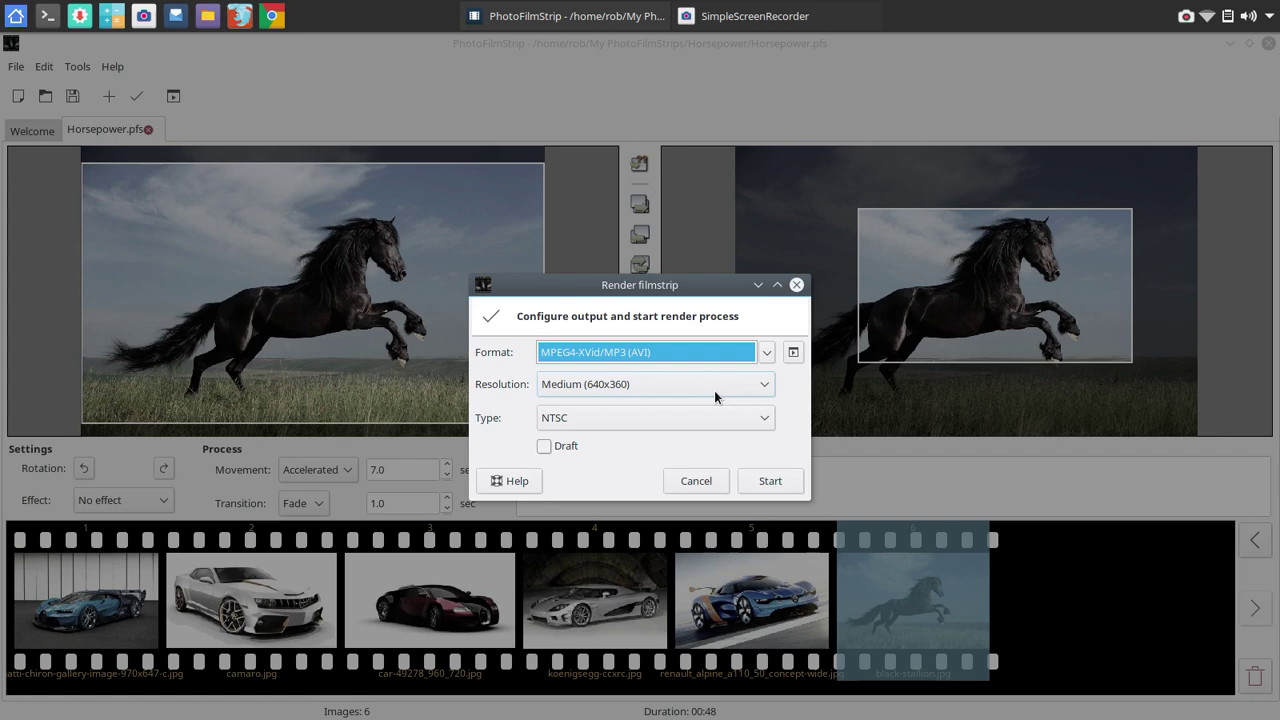
click(766, 388)
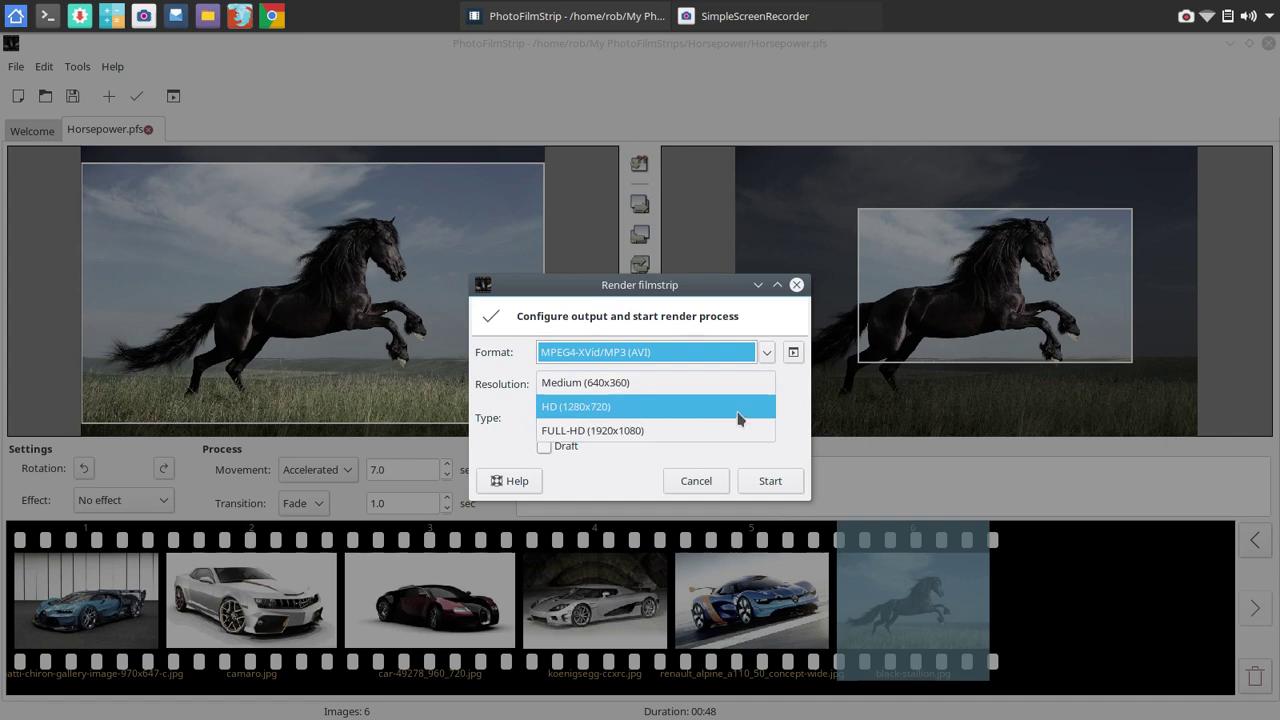
click(738, 412)
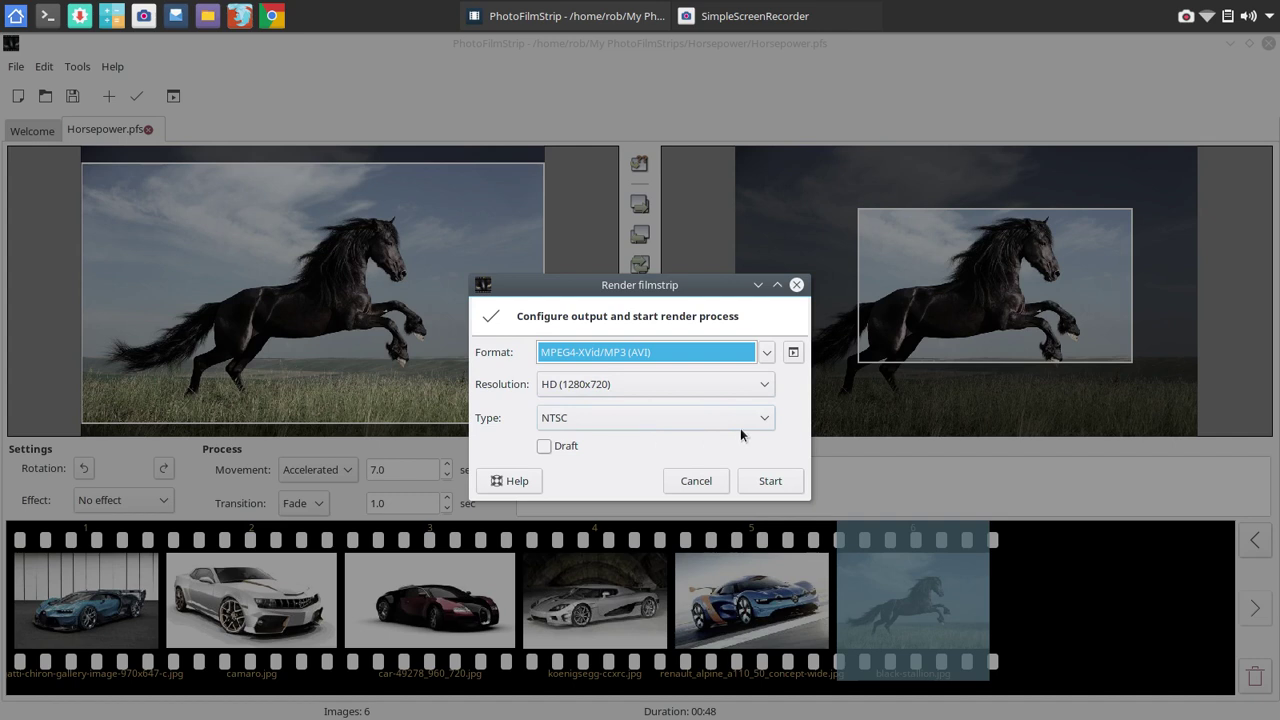
click(747, 424)
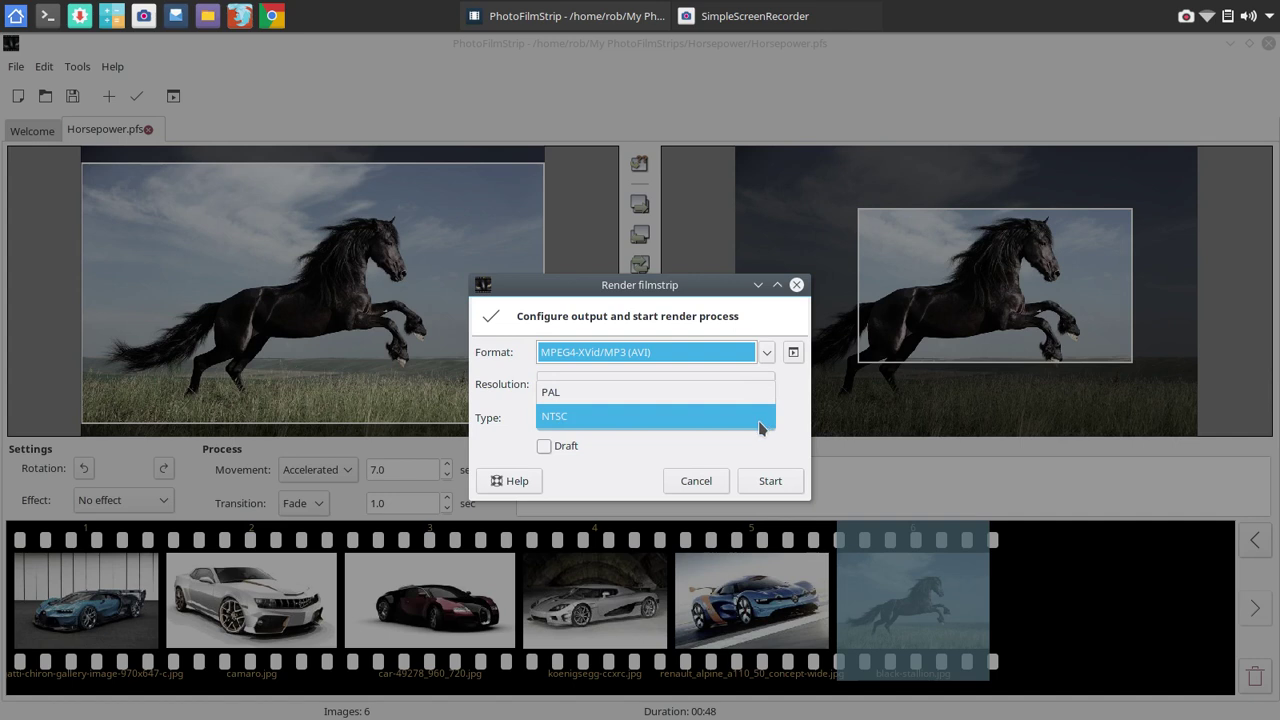
click(759, 422)
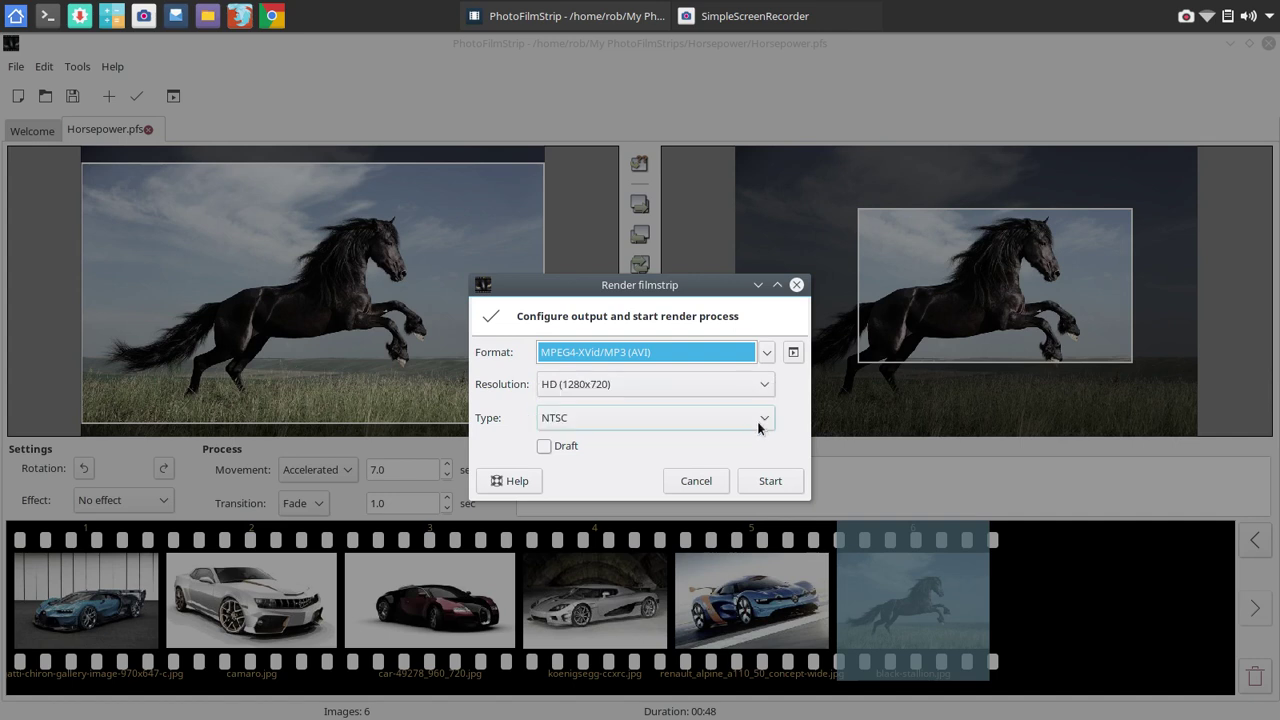
- Check the extended output properties and close them without changes
click(793, 353)
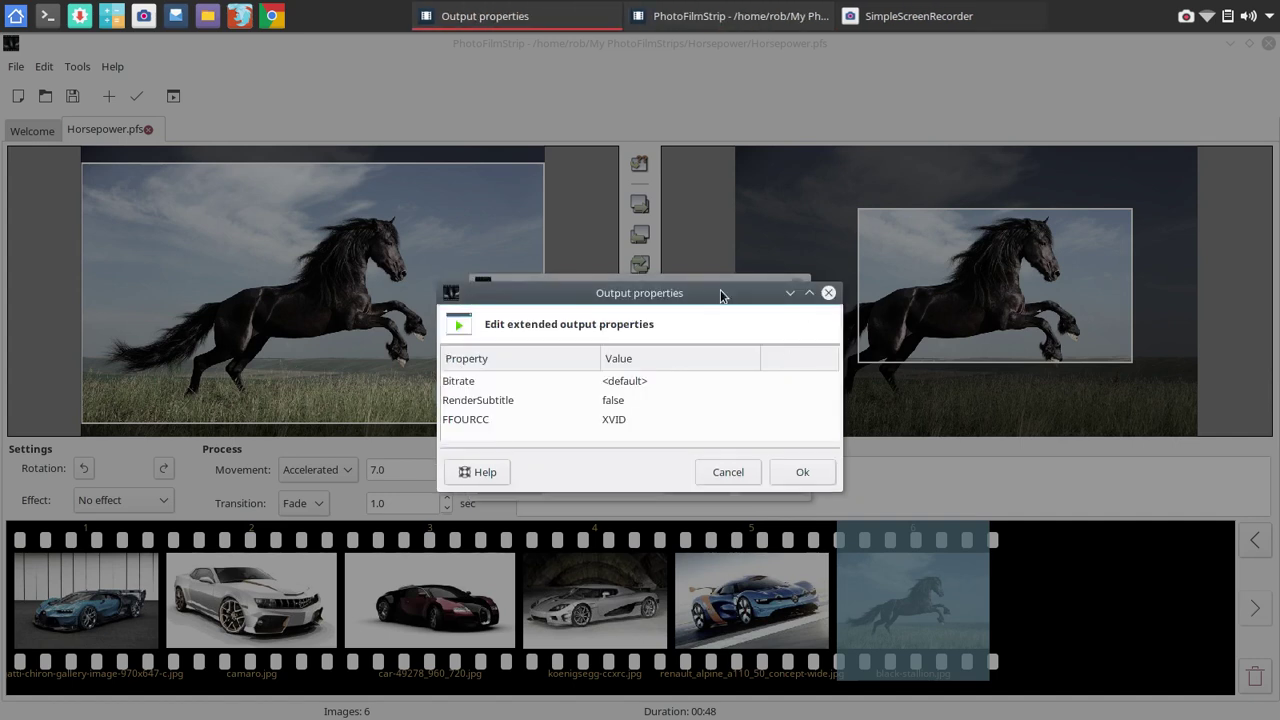
mouse_move(687, 289)
mouse_down()
mouse_move(688, 260)
mouse_move(701, 374)
mouse_move(682, 266)
mouse_up()
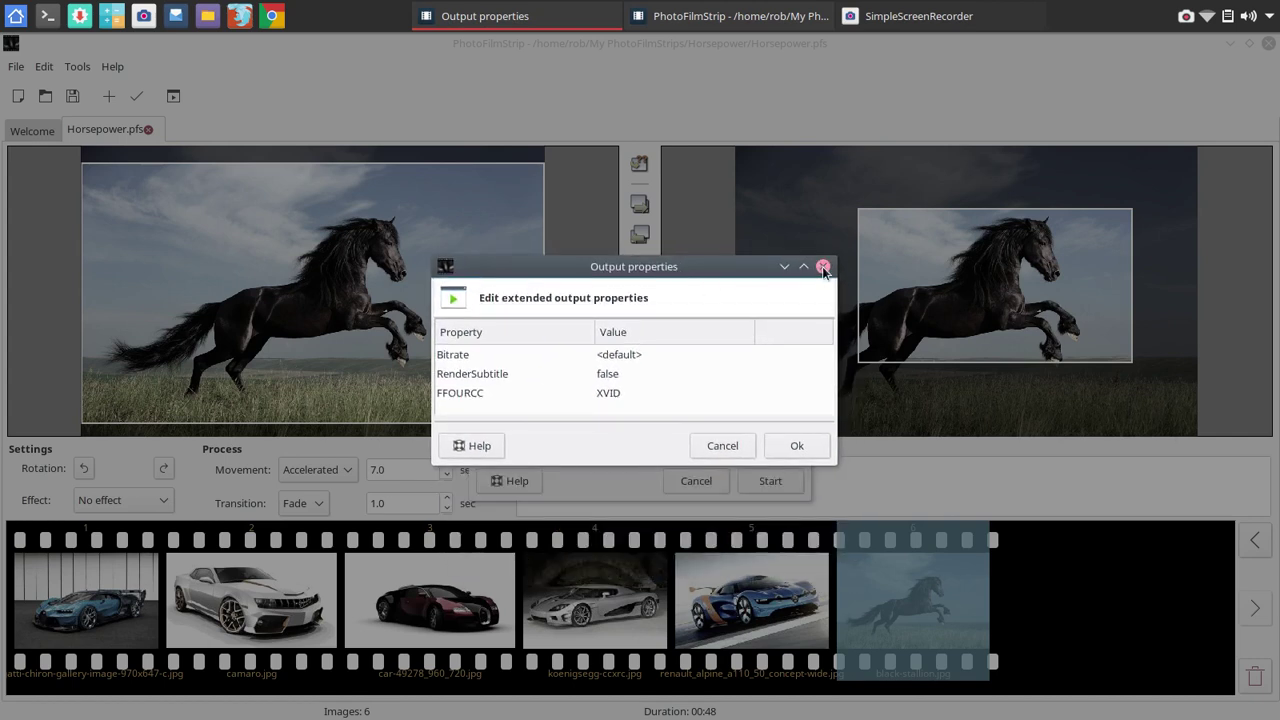
click(823, 267)
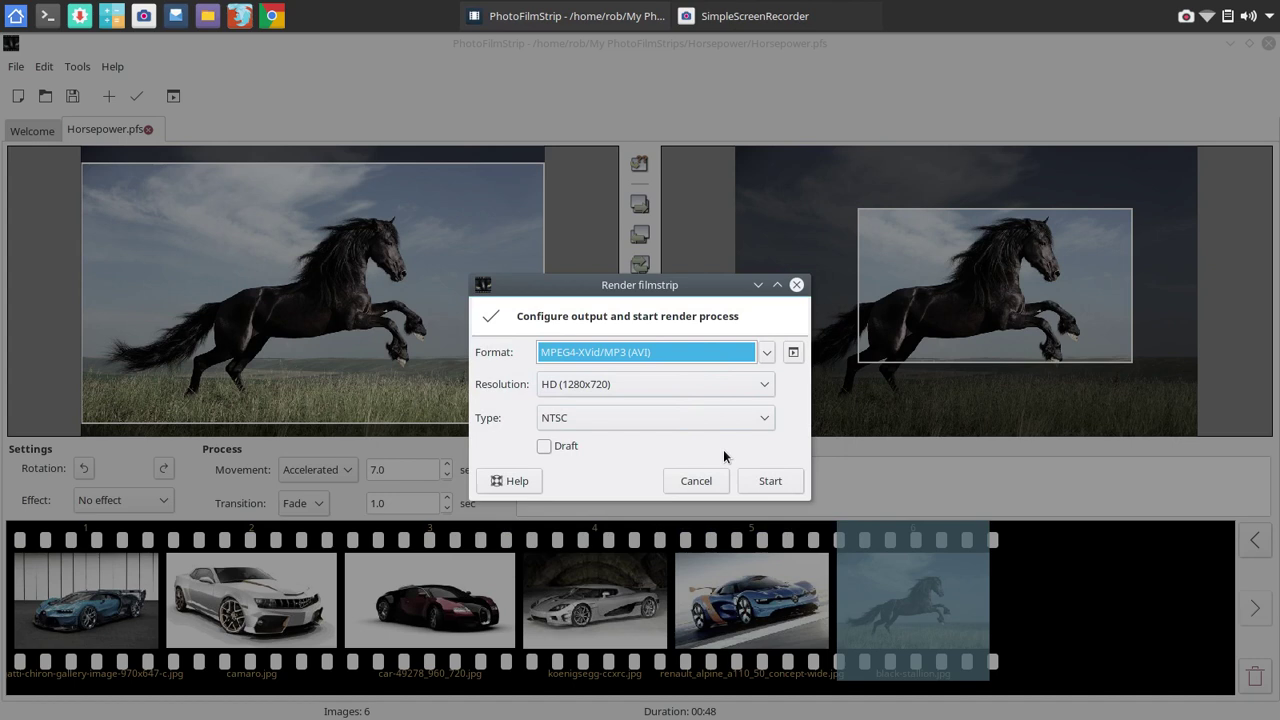
- Render the Horsepower slideshow in HD, then close the finished job queue
click(770, 481)
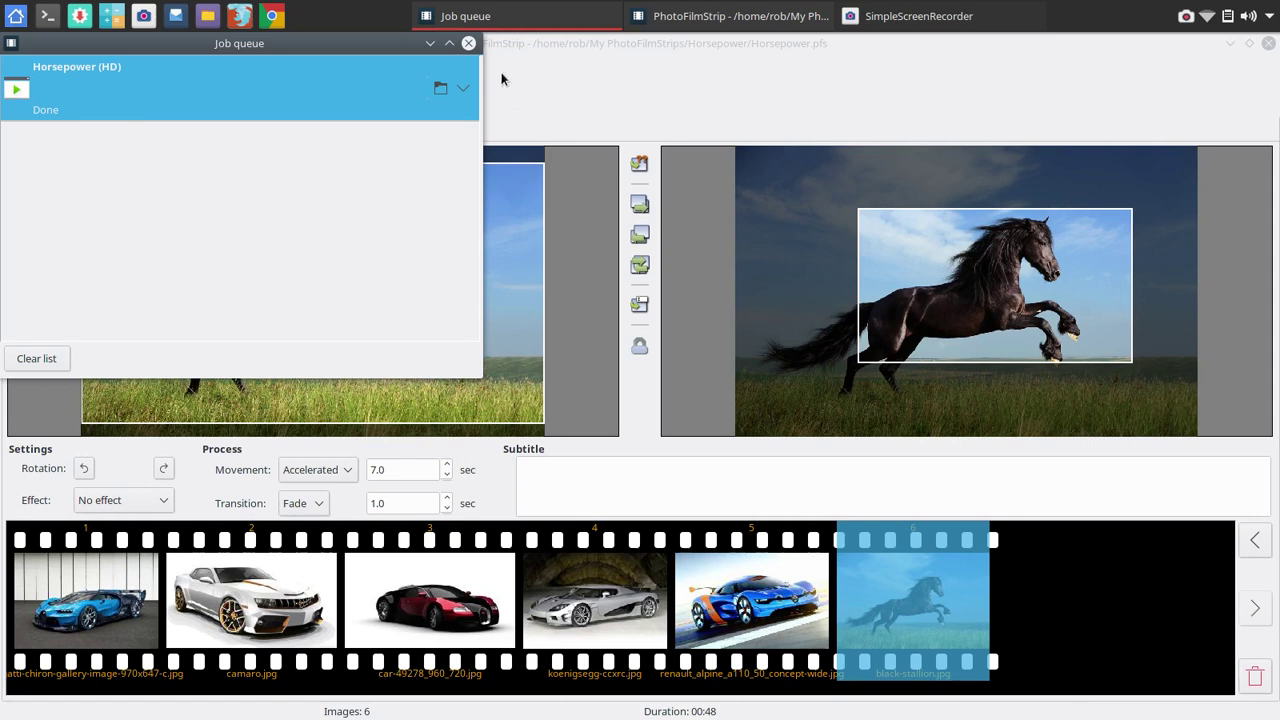
click(469, 43)
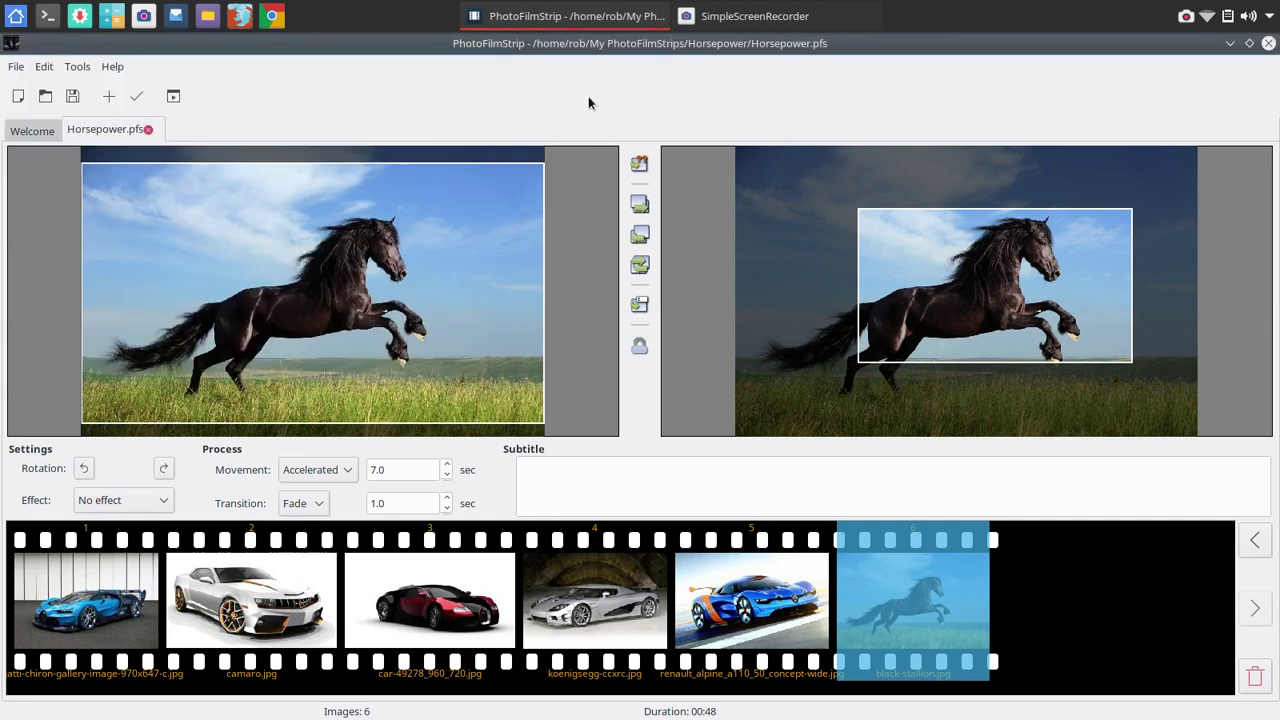
- Quit PhotoFilmStrip saving the project, then browse in Dolphin to My PhotoFilmStrips > Horsepower > HD
click(1268, 45)
click(759, 447)
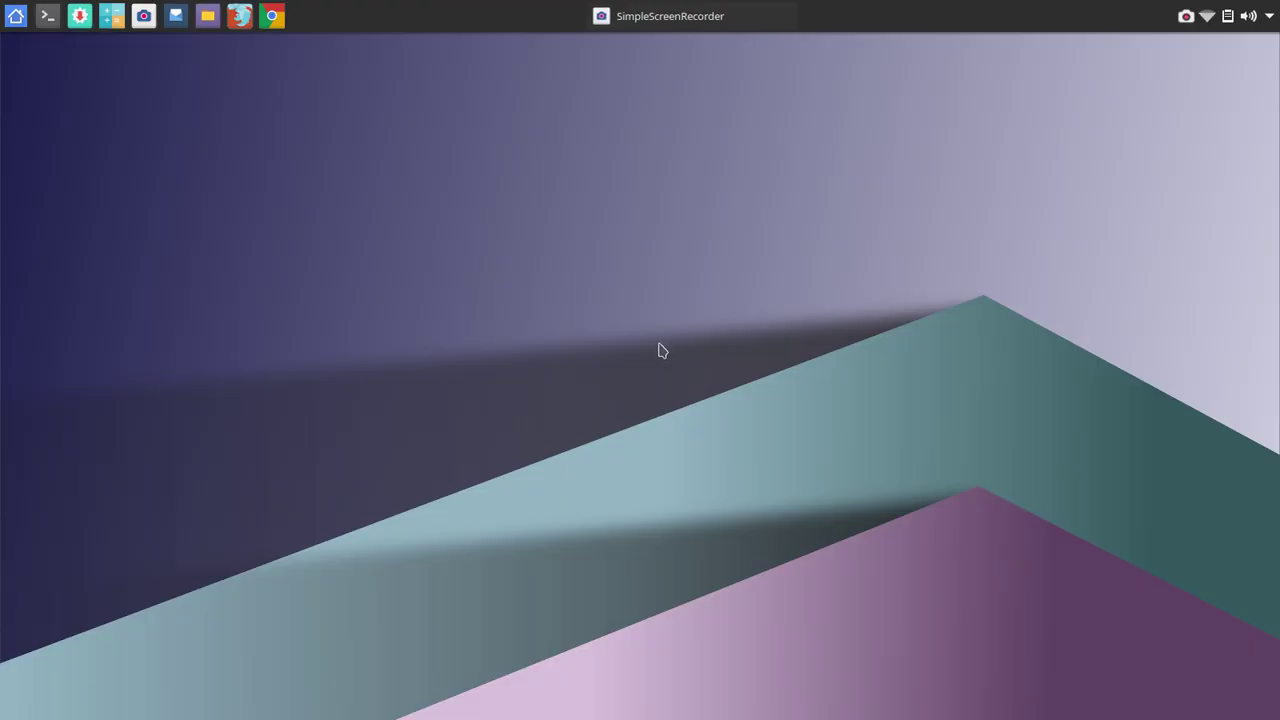
click(207, 16)
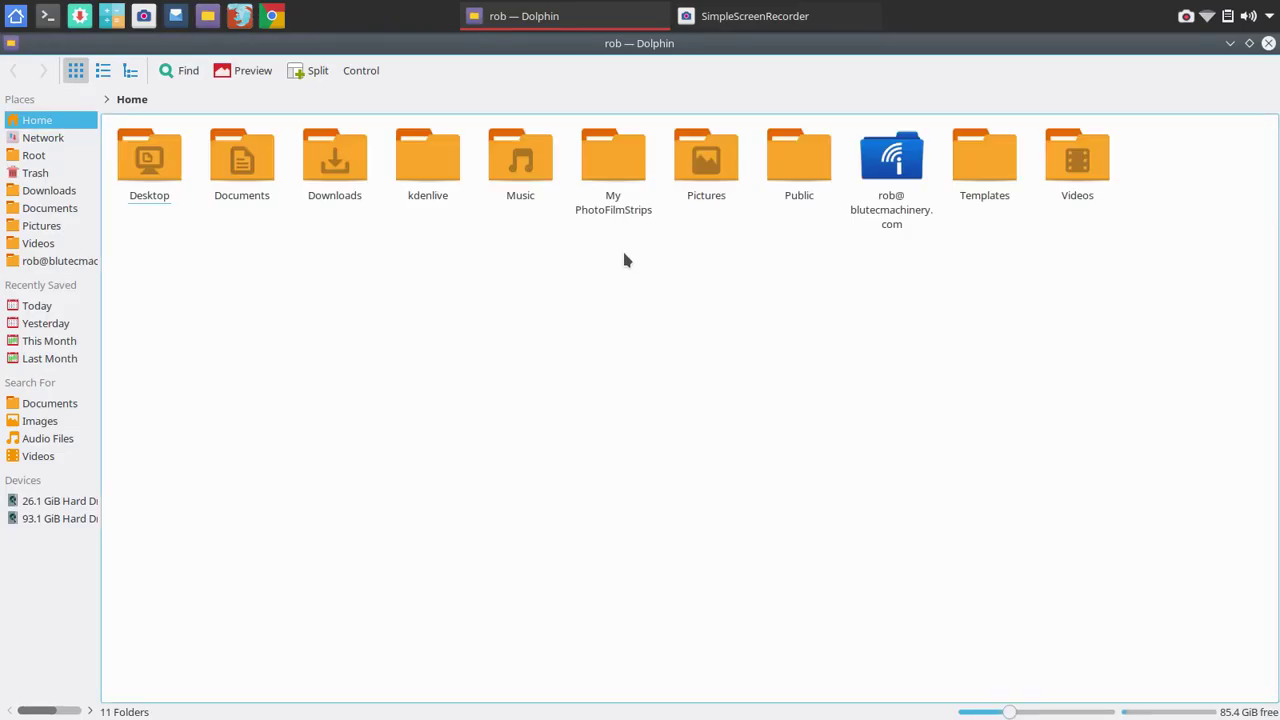
click(612, 160)
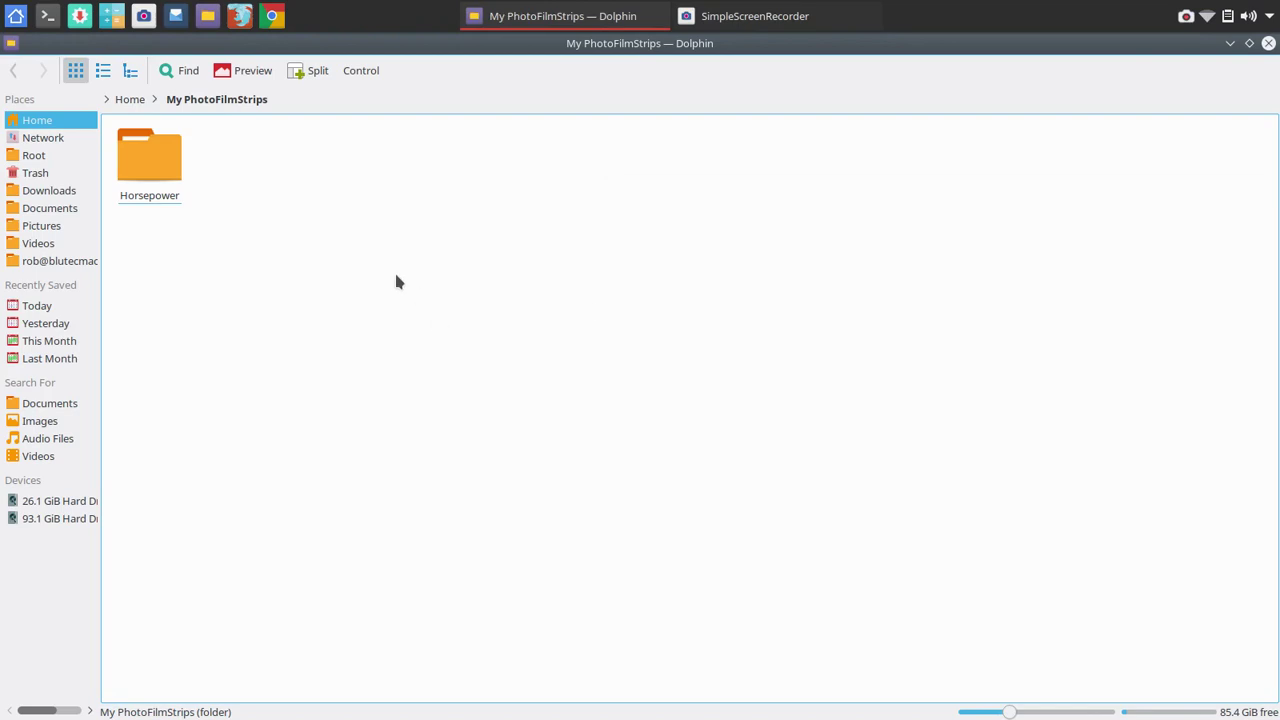
click(155, 183)
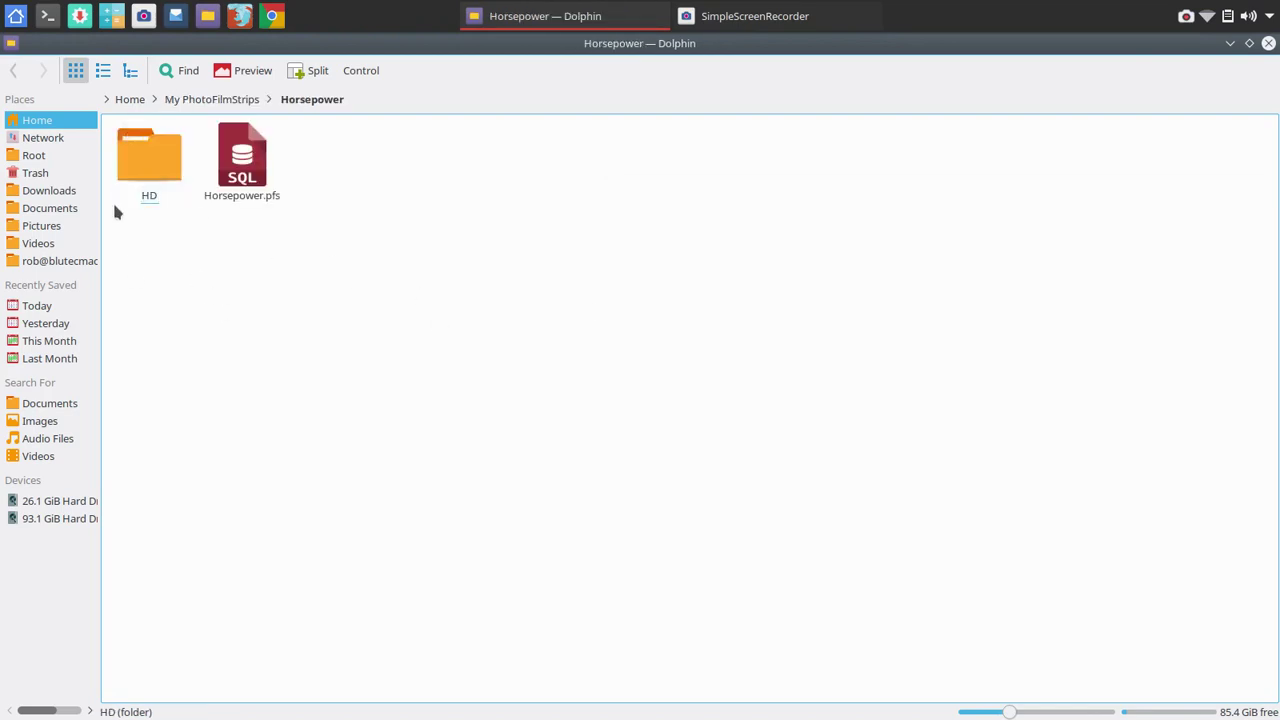
click(141, 173)
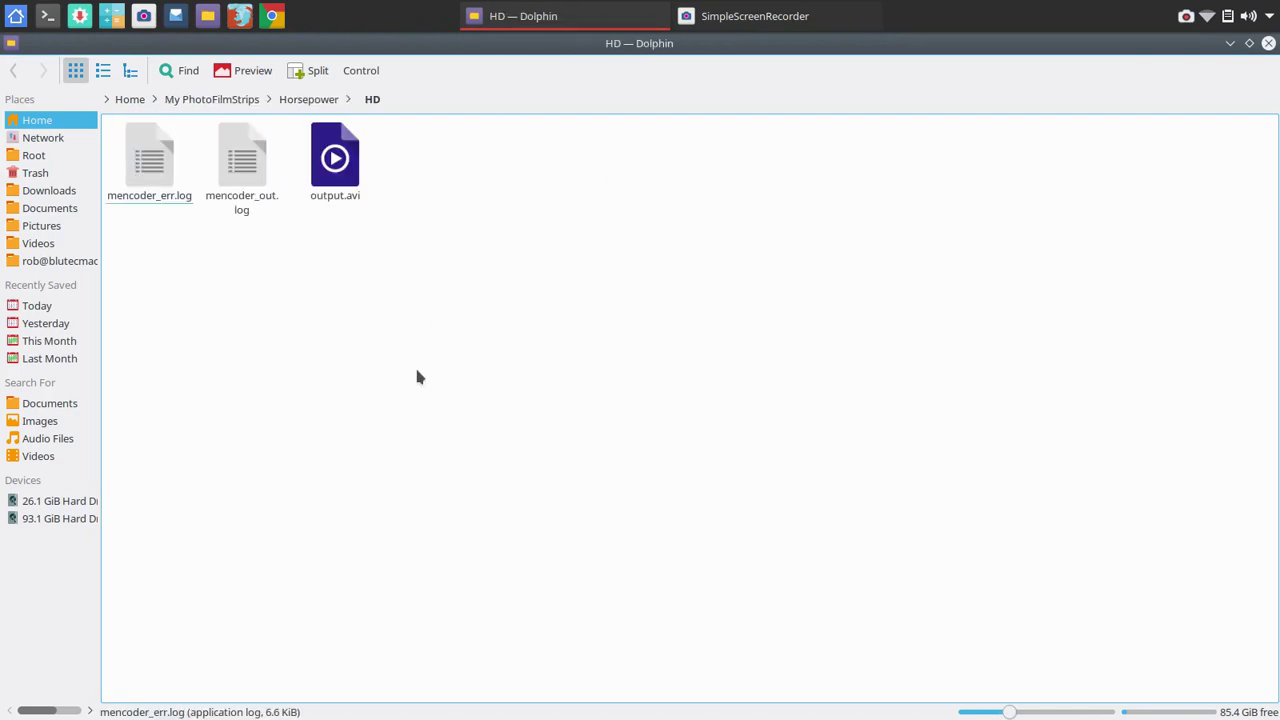
click(340, 175)
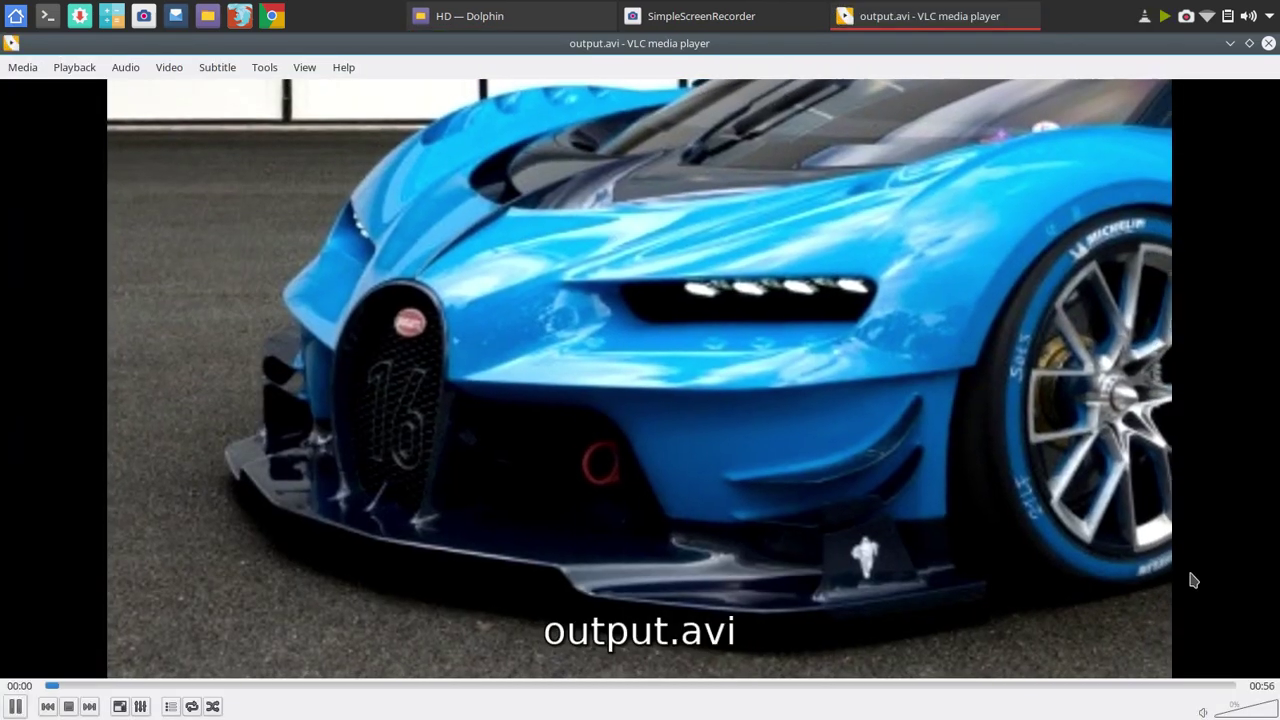